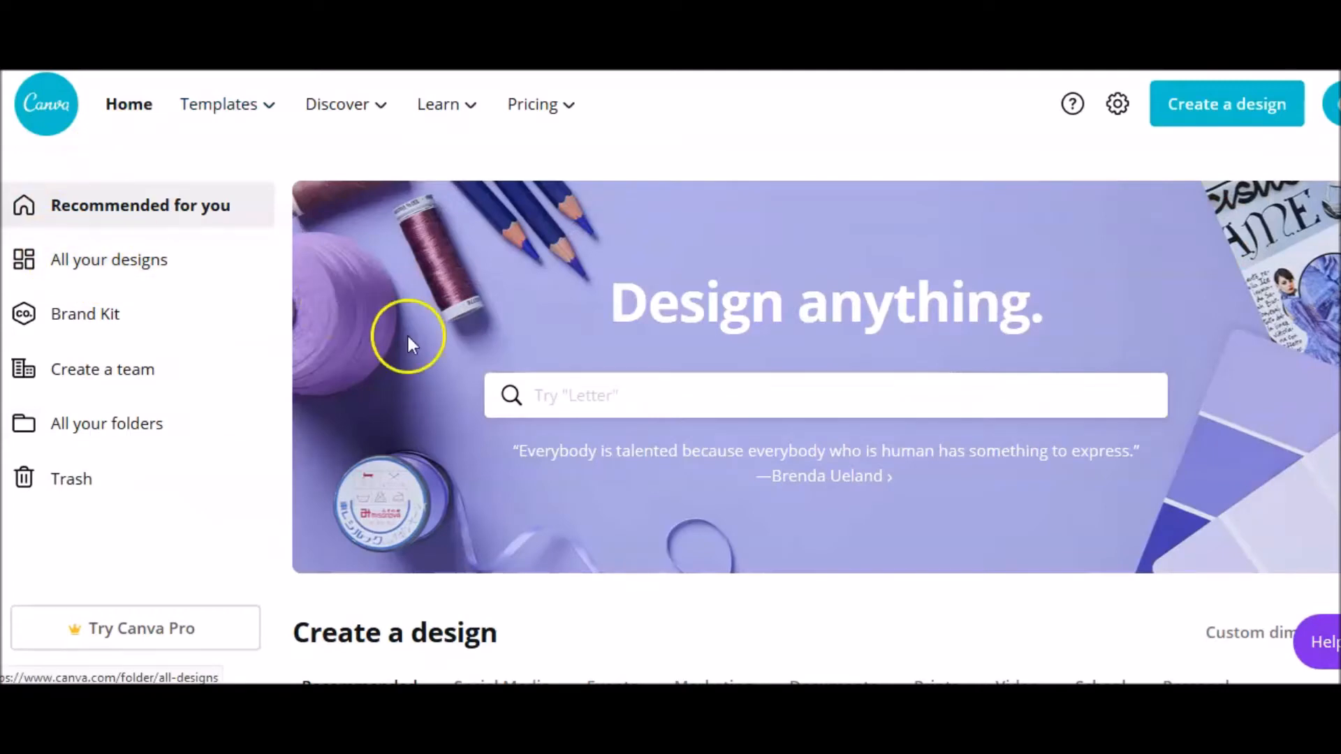
Step: Search for checklist templates and browse the various designs in the results
{"action": "left_click", "coordinate": [640, 404]}
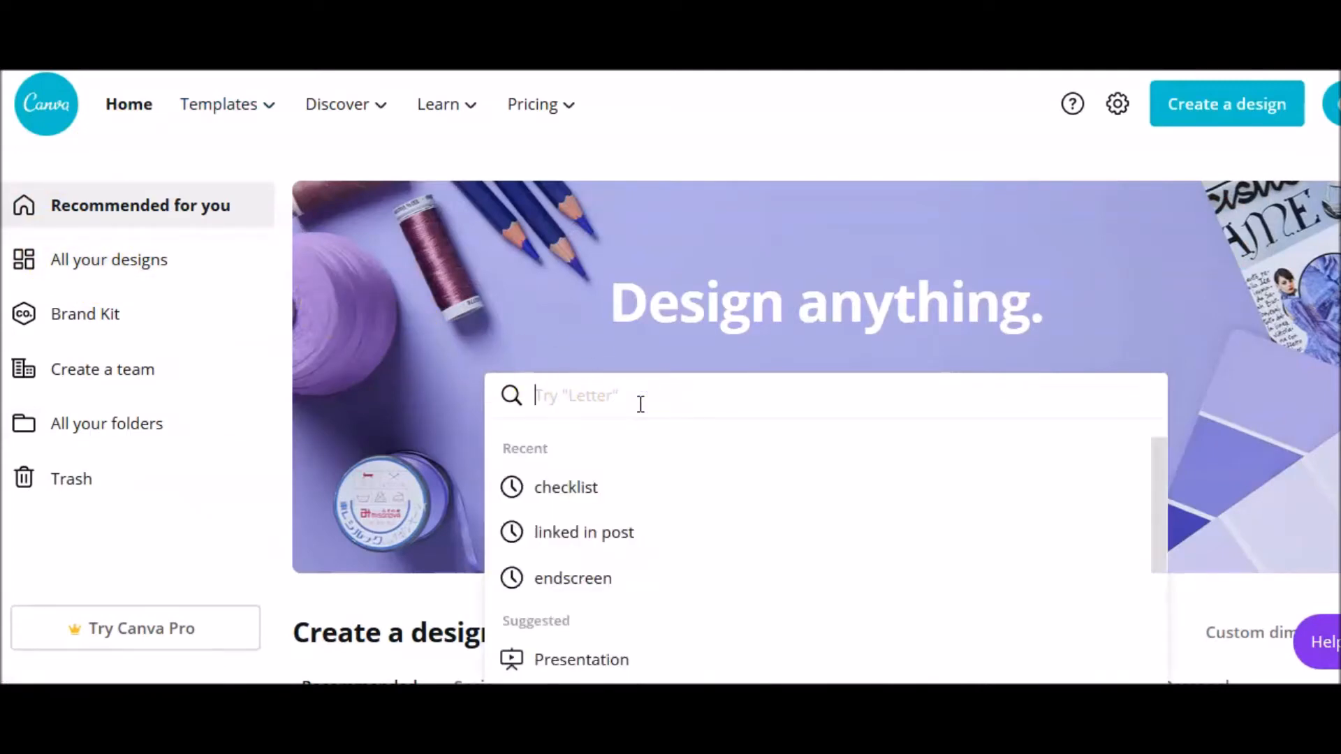
{"action": "left_click", "coordinate": [611, 485]}
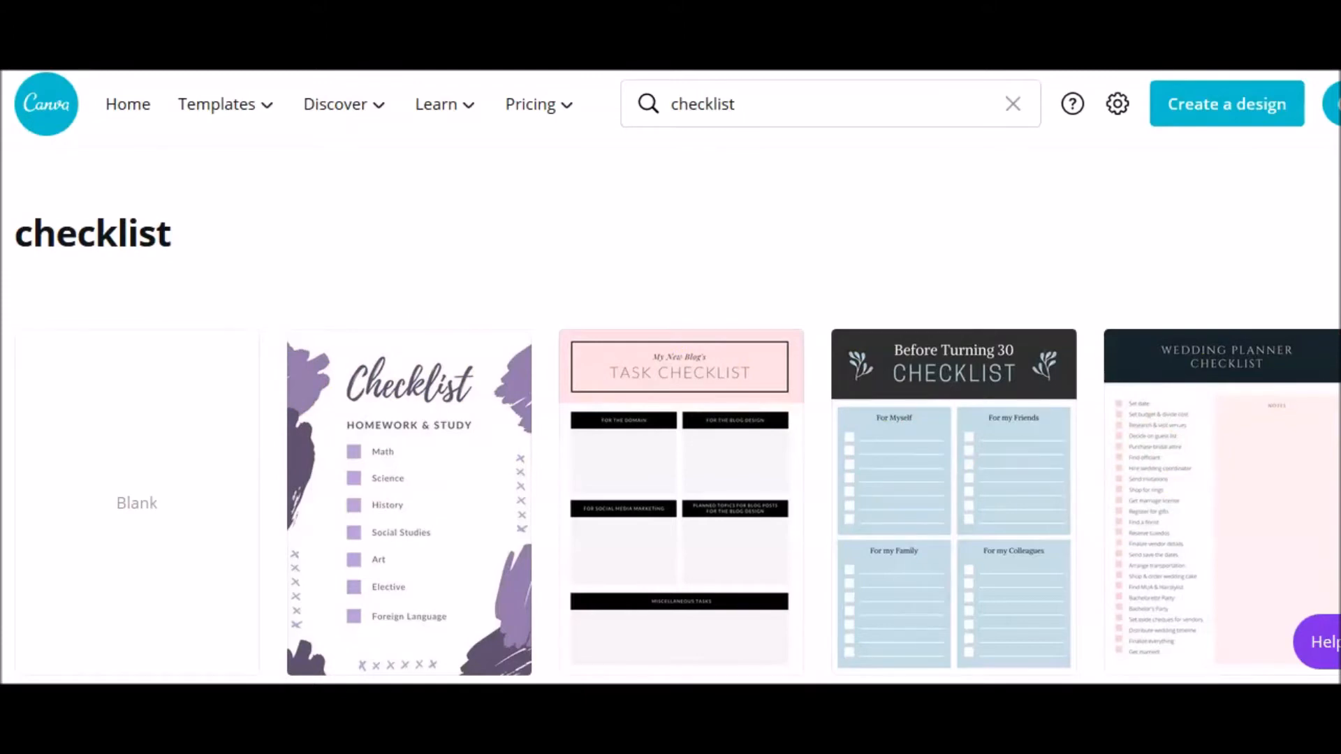
{"action": "scroll", "coordinate": [1104, 602], "scroll_direction": "down", "scroll_amount": 6}
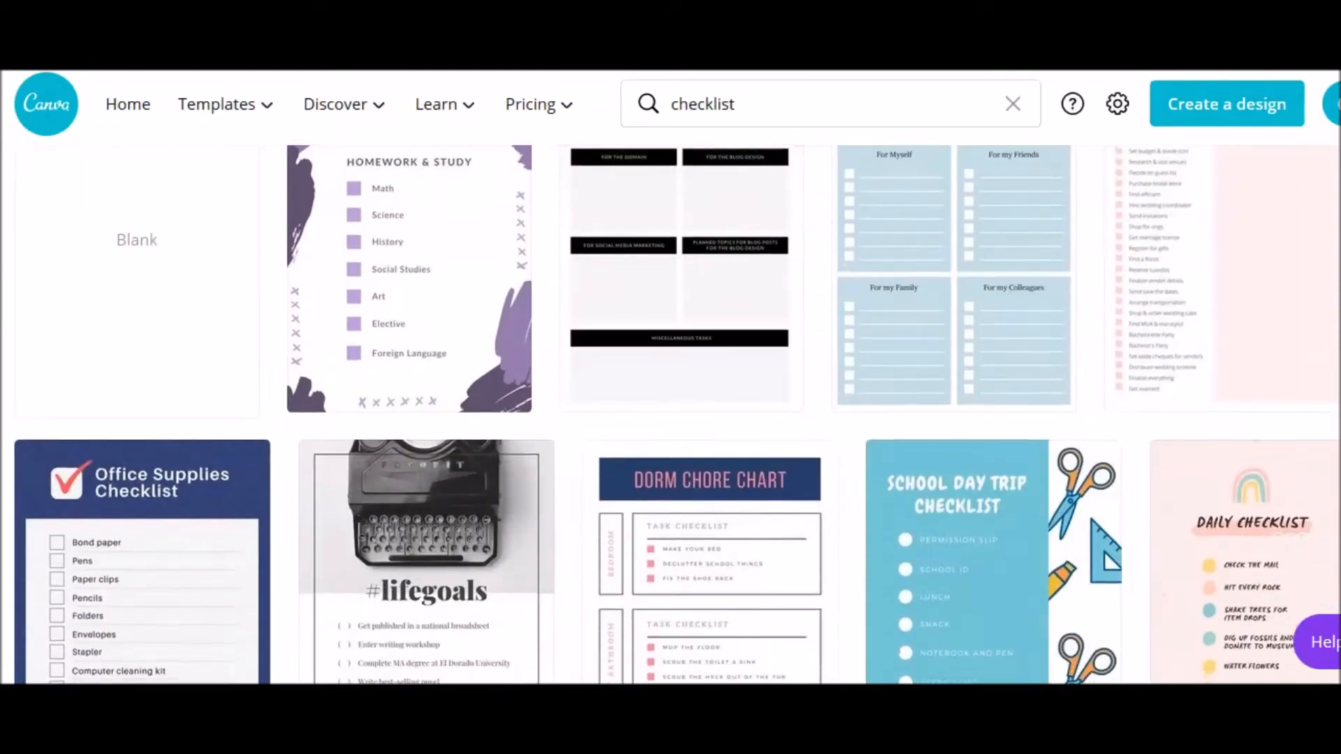
{"action": "scroll", "coordinate": [671, 415], "scroll_direction": "down", "scroll_amount": 12}
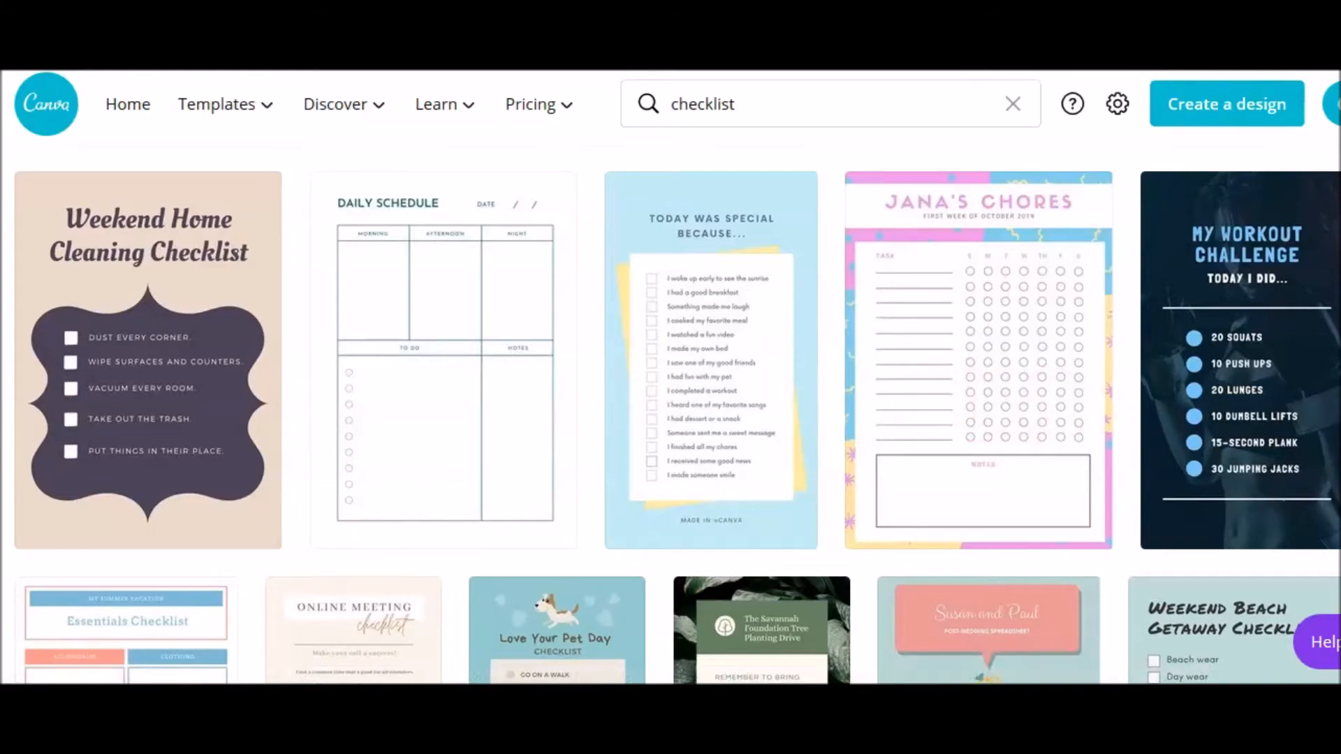
{"action": "scroll", "coordinate": [670, 412], "scroll_direction": "up", "scroll_amount": 6}
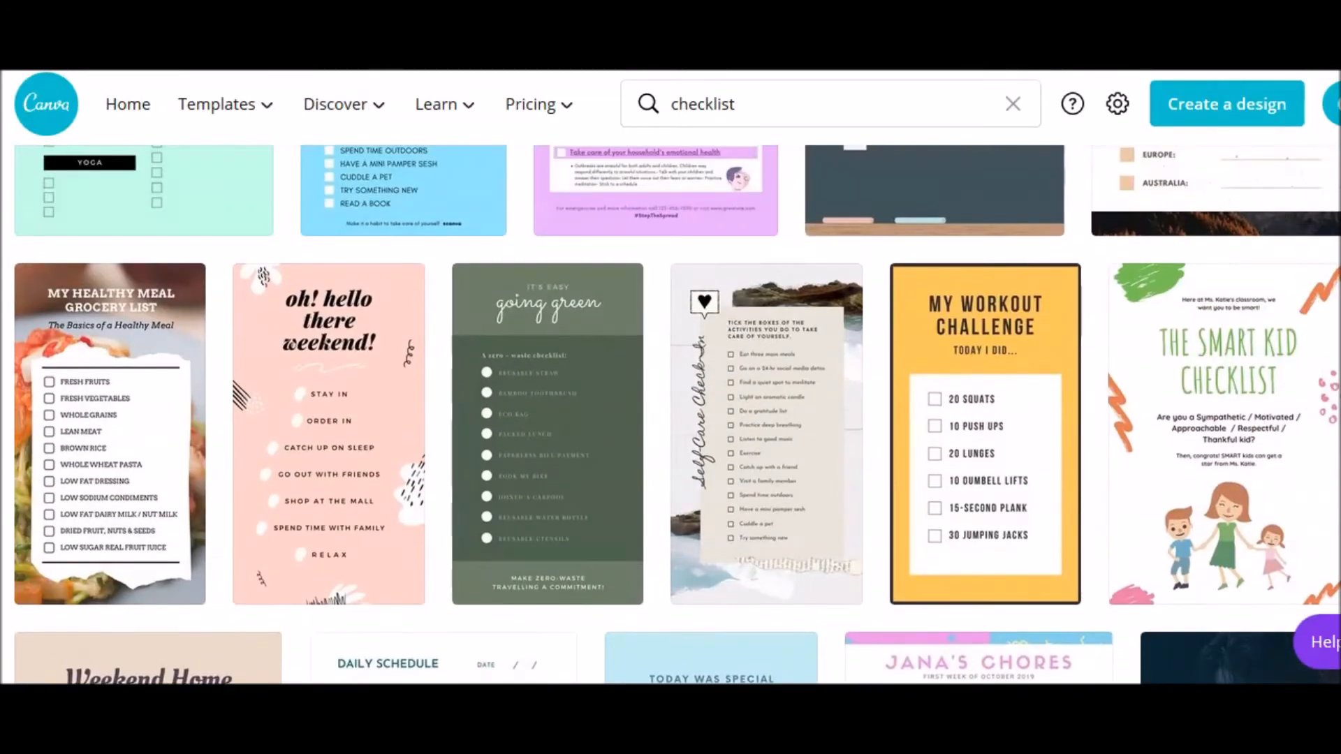
{"action": "scroll", "coordinate": [670, 412], "scroll_direction": "up", "scroll_amount": 4}
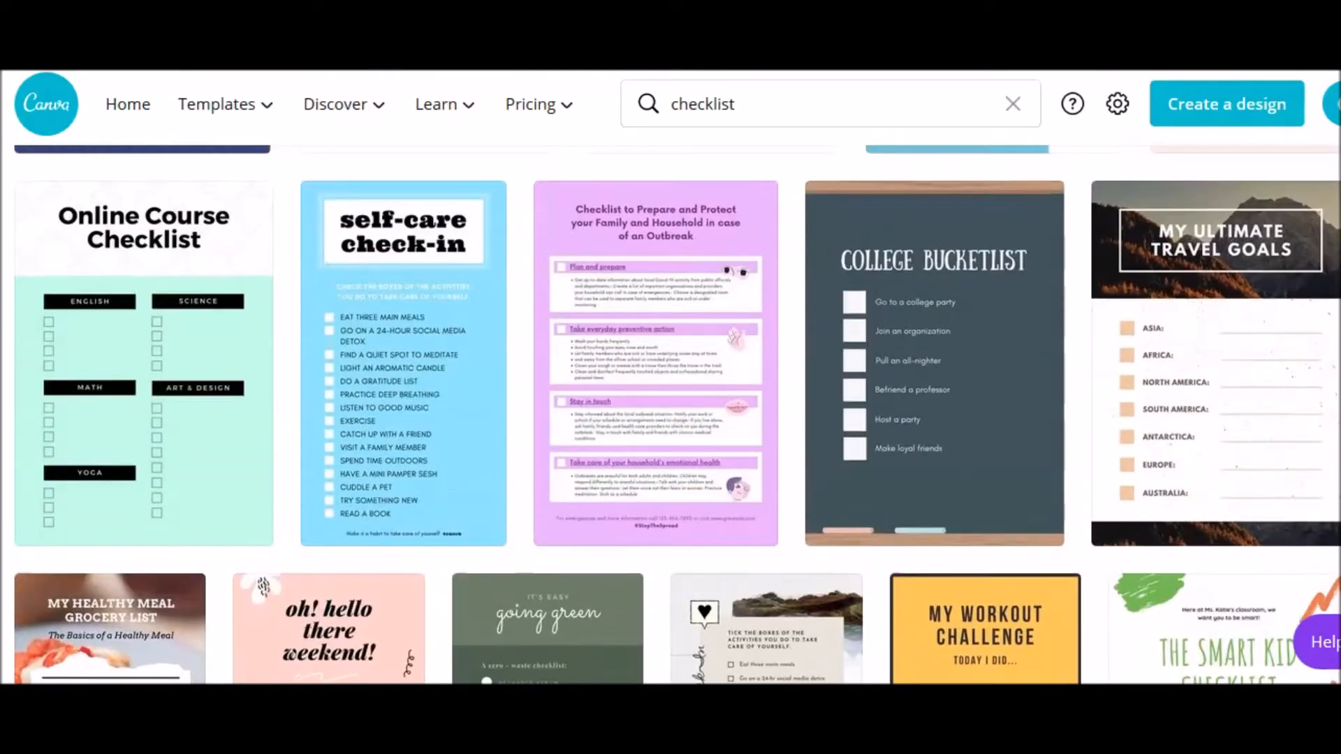
{"action": "scroll", "coordinate": [671, 413], "scroll_direction": "up", "scroll_amount": 1}
{"action": "scroll", "coordinate": [671, 412], "scroll_direction": "up", "scroll_amount": 1}
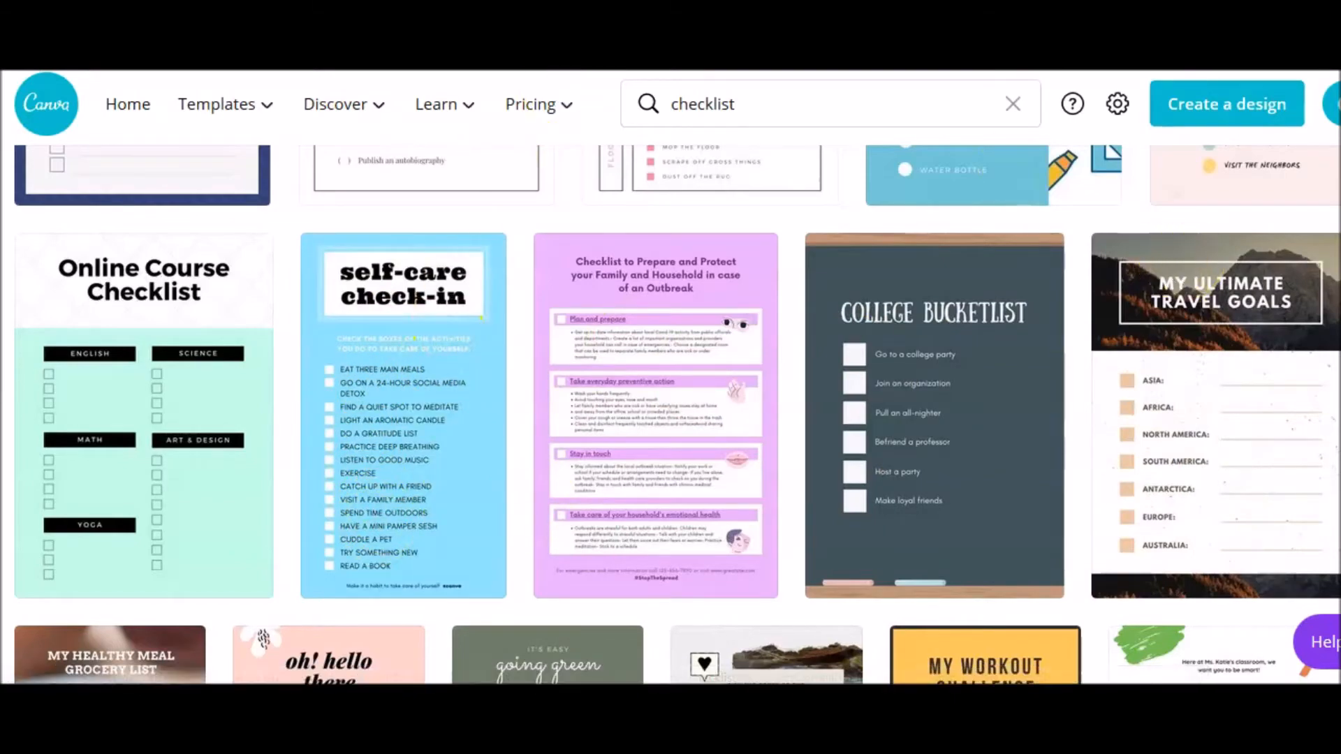
{"action": "scroll", "coordinate": [1105, 401], "scroll_direction": "up", "scroll_amount": 7}
{"action": "scroll", "coordinate": [1105, 438], "scroll_direction": "down", "scroll_amount": 4}
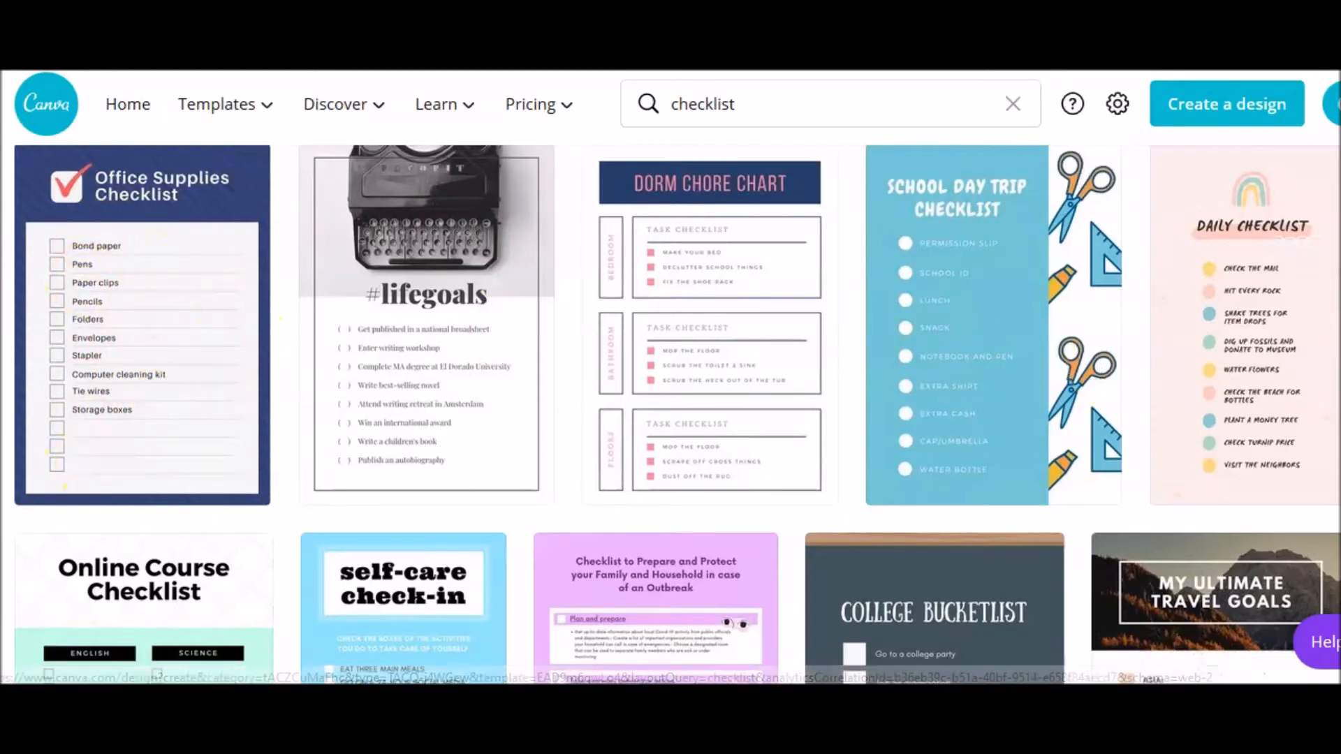
{"action": "scroll", "coordinate": [1102, 376], "scroll_direction": "up", "scroll_amount": 2}
{"action": "scroll", "coordinate": [1105, 593], "scroll_direction": "up", "scroll_amount": 5}
{"action": "scroll", "coordinate": [1105, 592], "scroll_direction": "down", "scroll_amount": 12}
{"action": "scroll", "coordinate": [1105, 577], "scroll_direction": "up", "scroll_amount": 8}
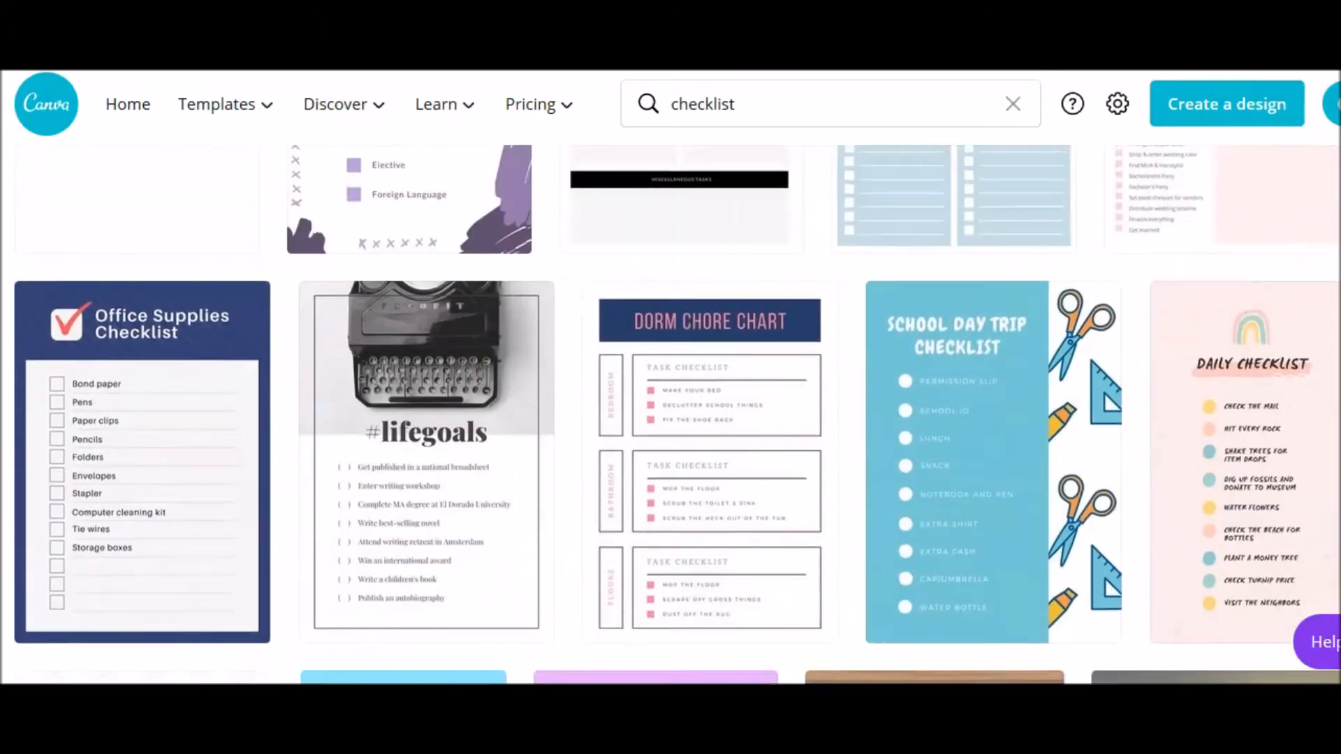
{"action": "scroll", "coordinate": [1105, 577], "scroll_direction": "down", "scroll_amount": 15}
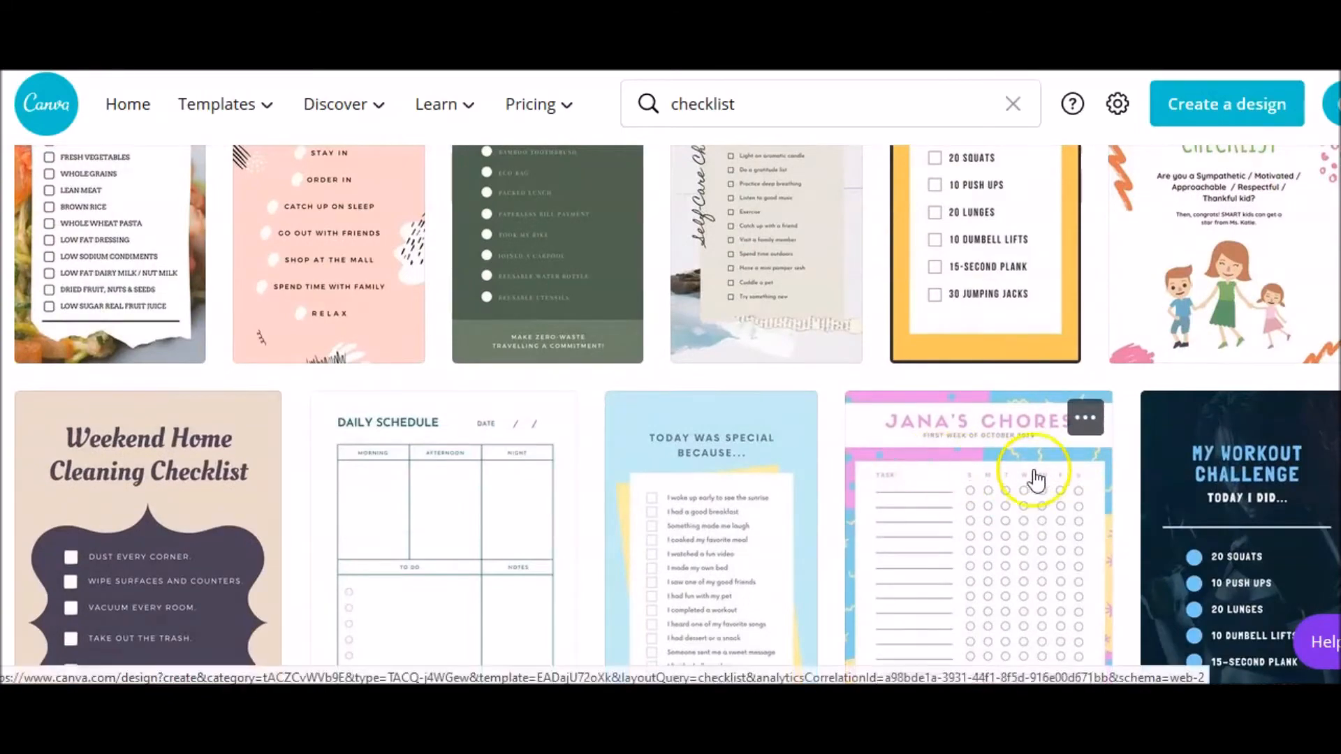
{"action": "scroll", "coordinate": [988, 479], "scroll_direction": "up", "scroll_amount": 8}
{"action": "scroll", "coordinate": [1105, 531], "scroll_direction": "up", "scroll_amount": 10}
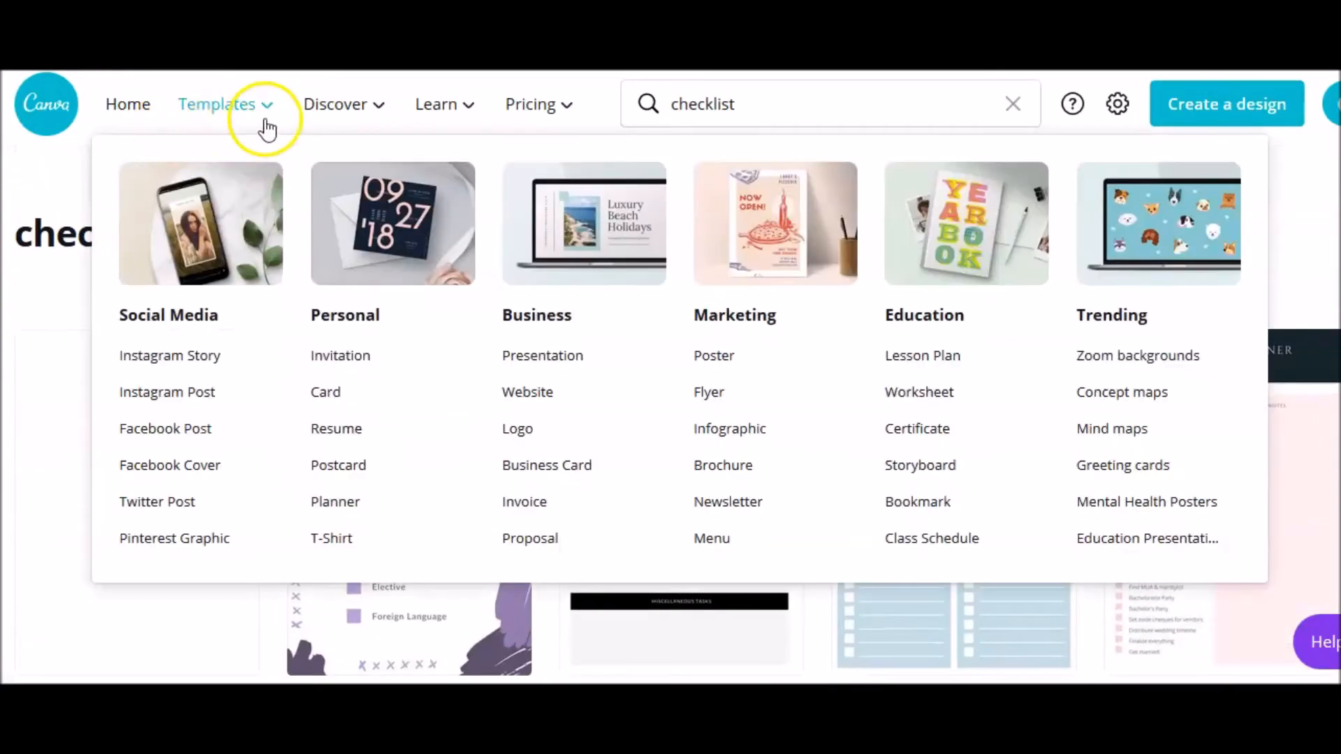
Step: Return to the home page and open the schedule with the gold coin background from all your designs
{"action": "left_click", "coordinate": [124, 105]}
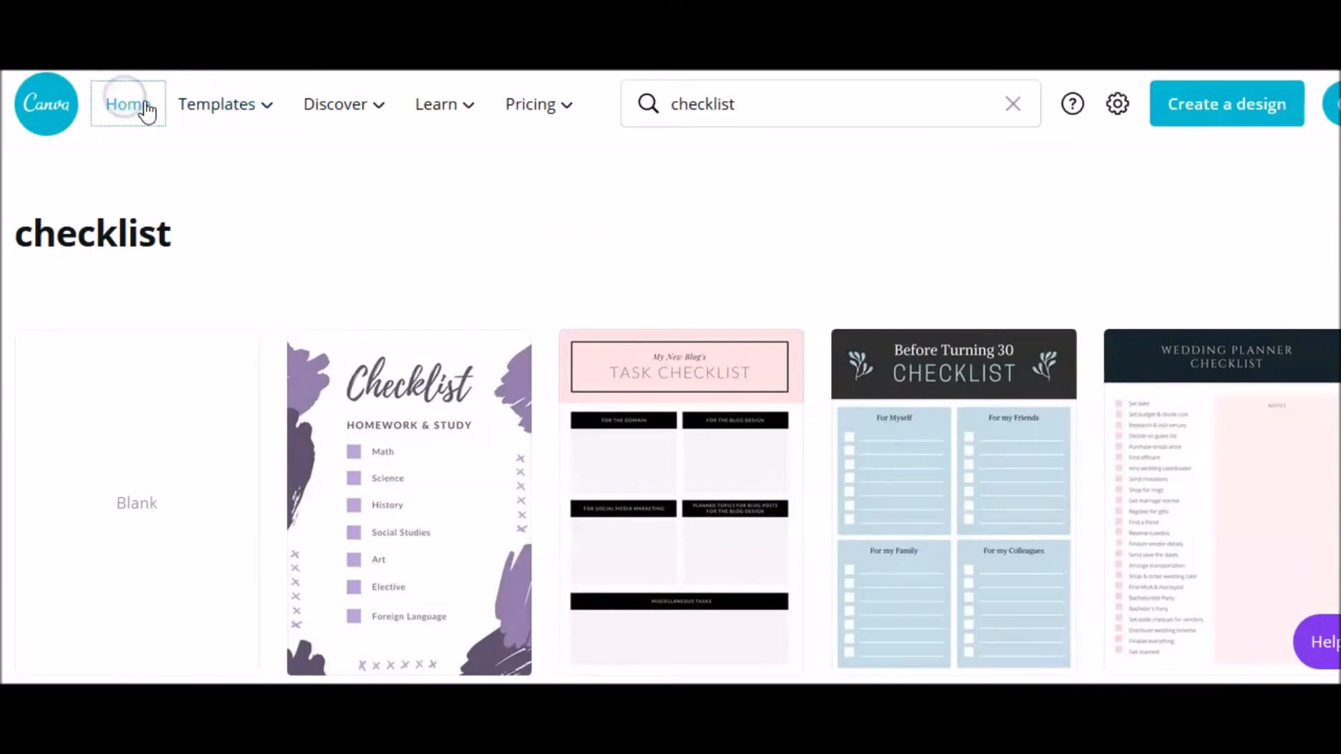
{"action": "left_click", "coordinate": [152, 263]}
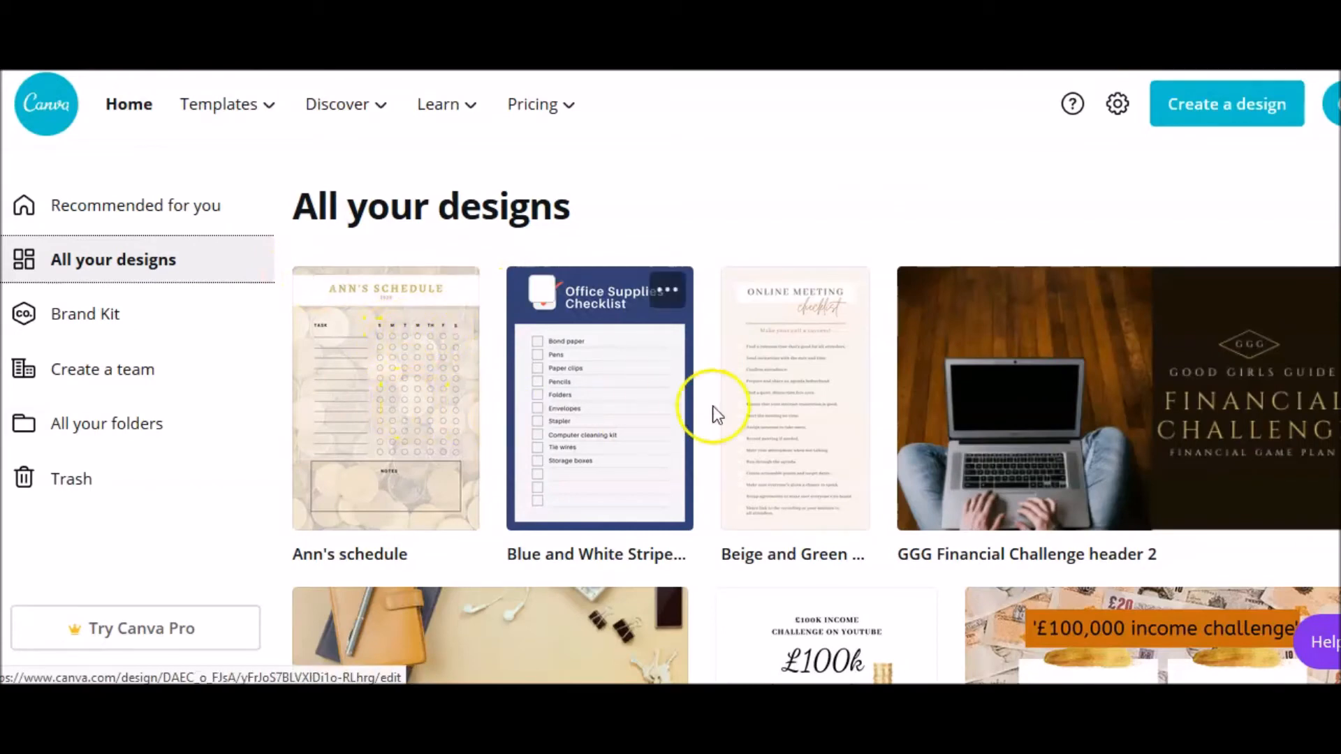
{"action": "left_click", "coordinate": [419, 404]}
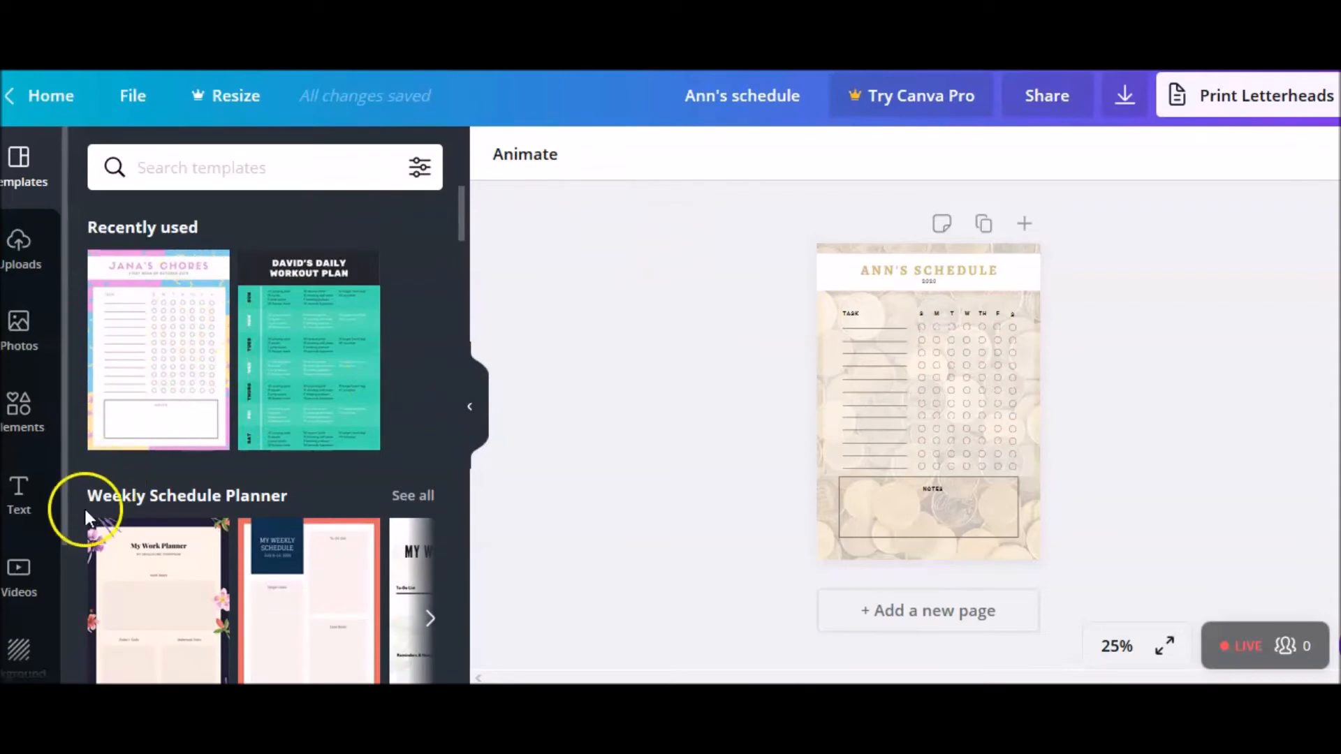
Step: Browse the available background images, including the recently used ones
{"action": "scroll", "coordinate": [60, 503], "scroll_direction": "down", "scroll_amount": 1}
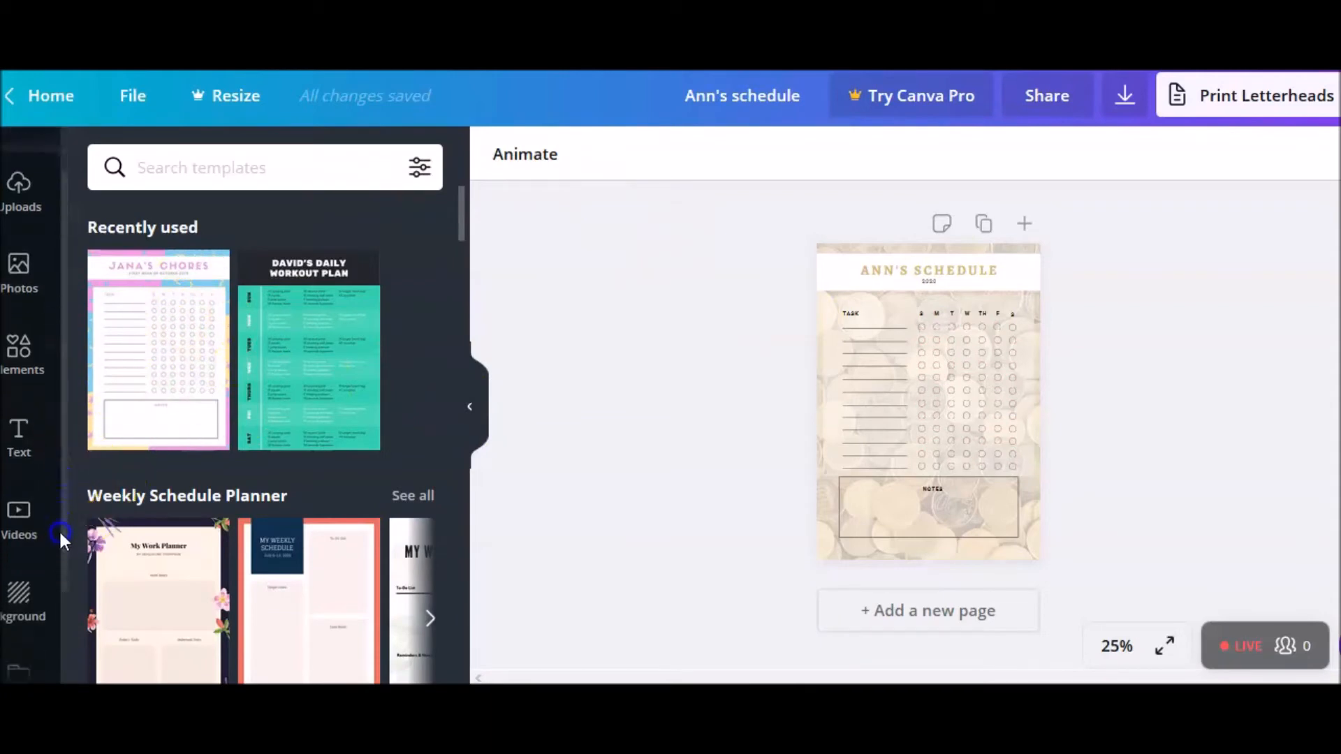
{"action": "left_click", "coordinate": [33, 584]}
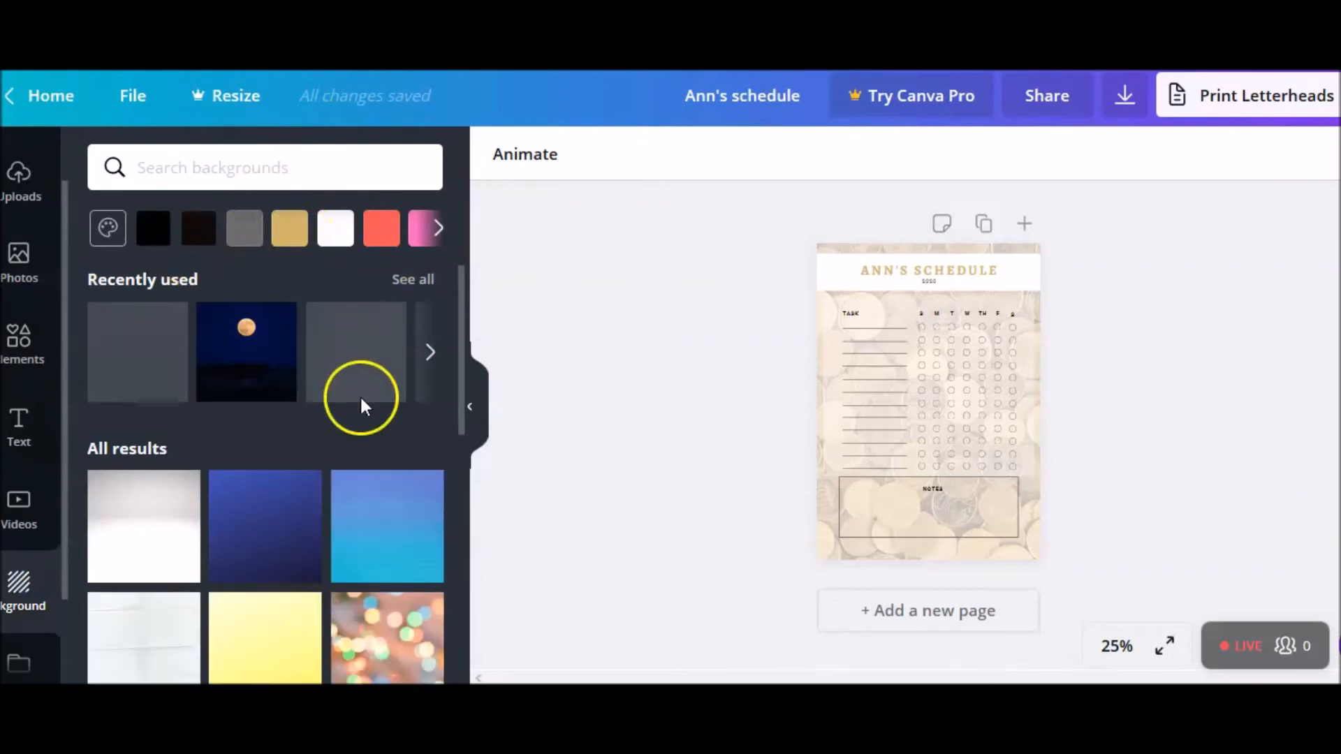
{"action": "left_click_drag", "start_coordinate": [461, 348], "coordinate": [459, 677]}
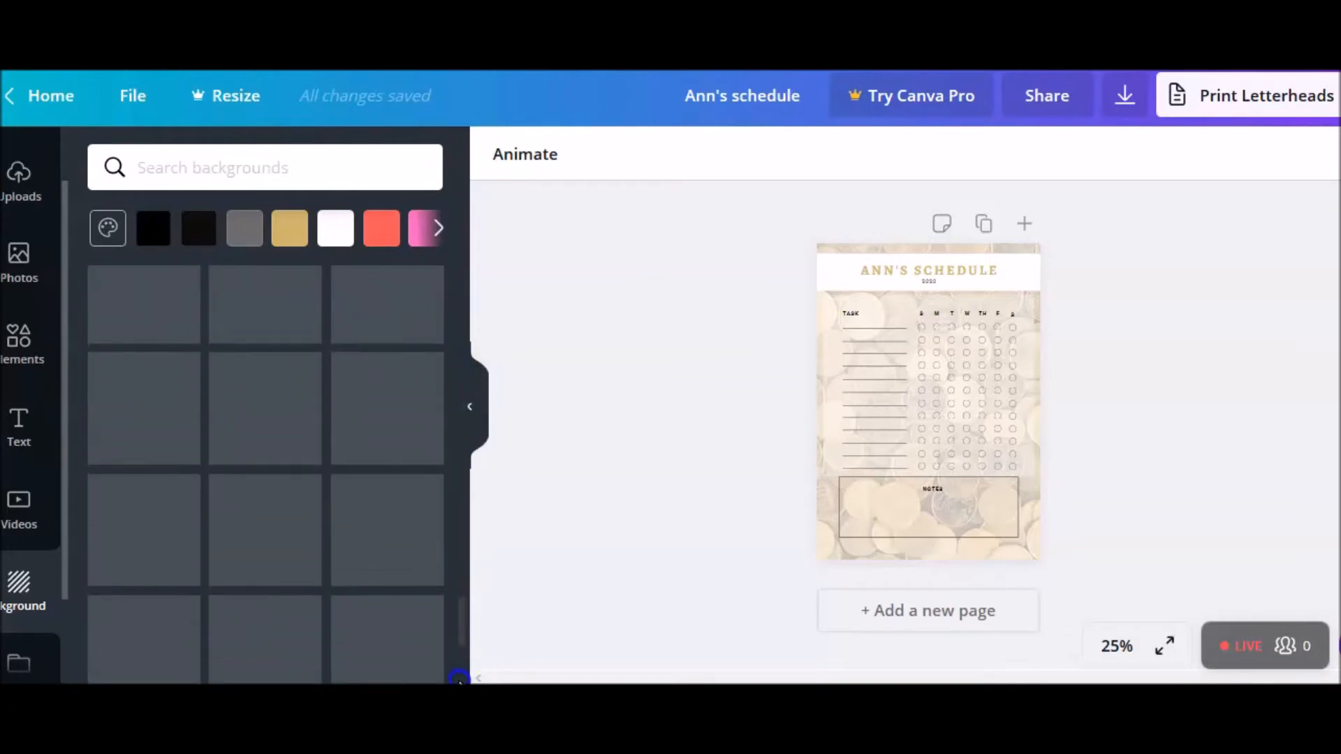
{"action": "left_click_drag", "start_coordinate": [459, 627], "coordinate": [471, 329]}
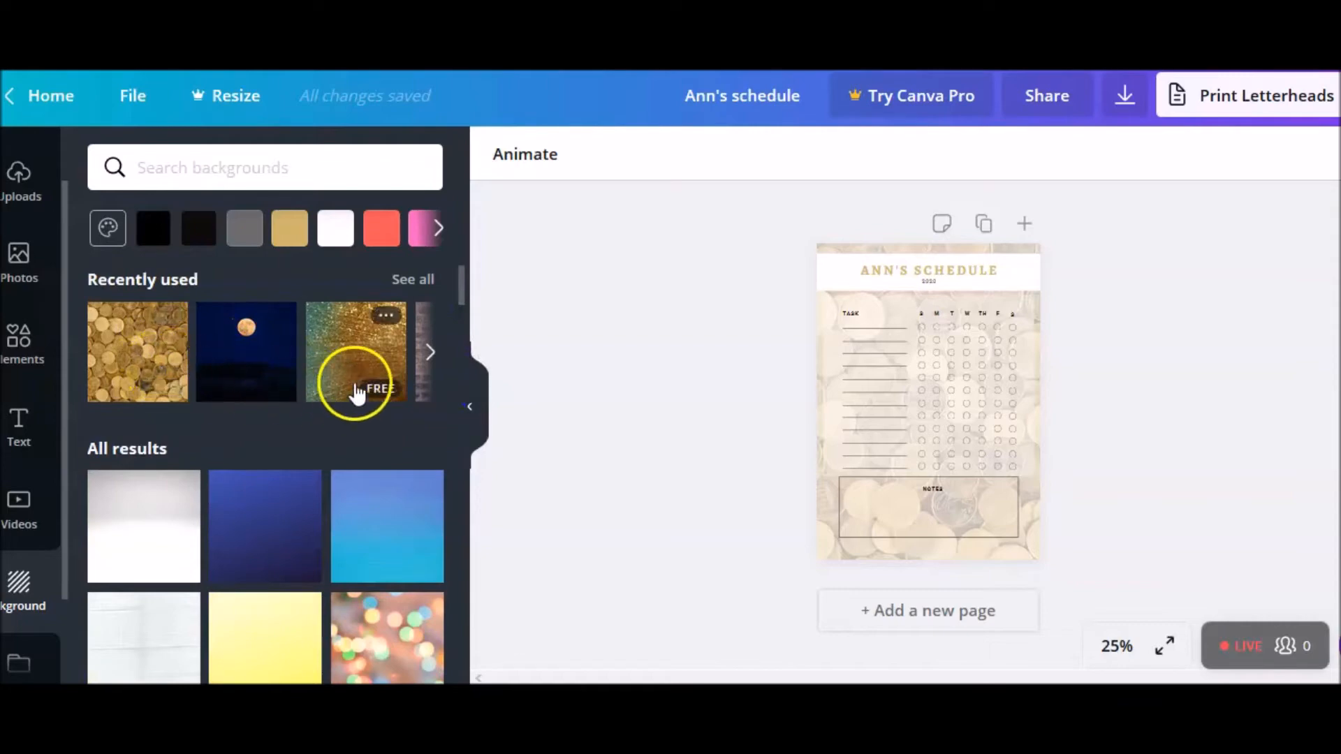
{"action": "left_click", "coordinate": [429, 353]}
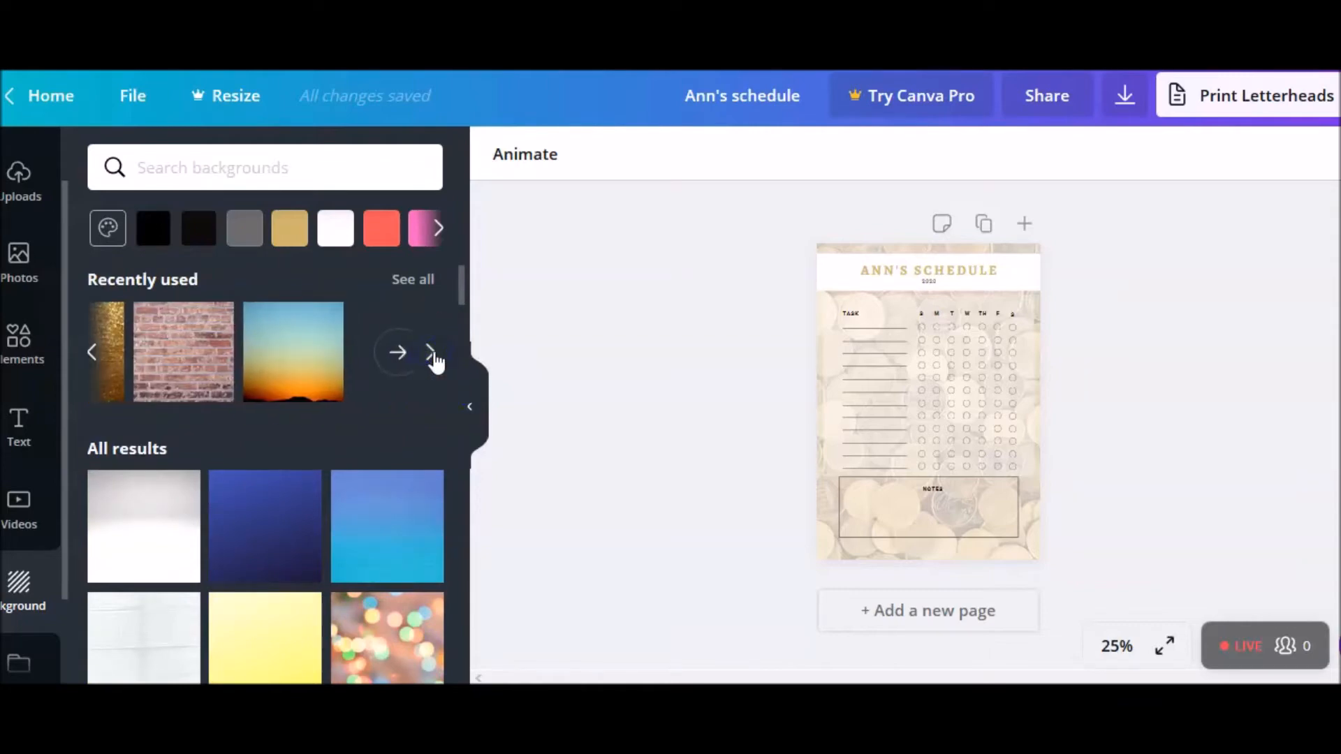
{"action": "left_click", "coordinate": [92, 353]}
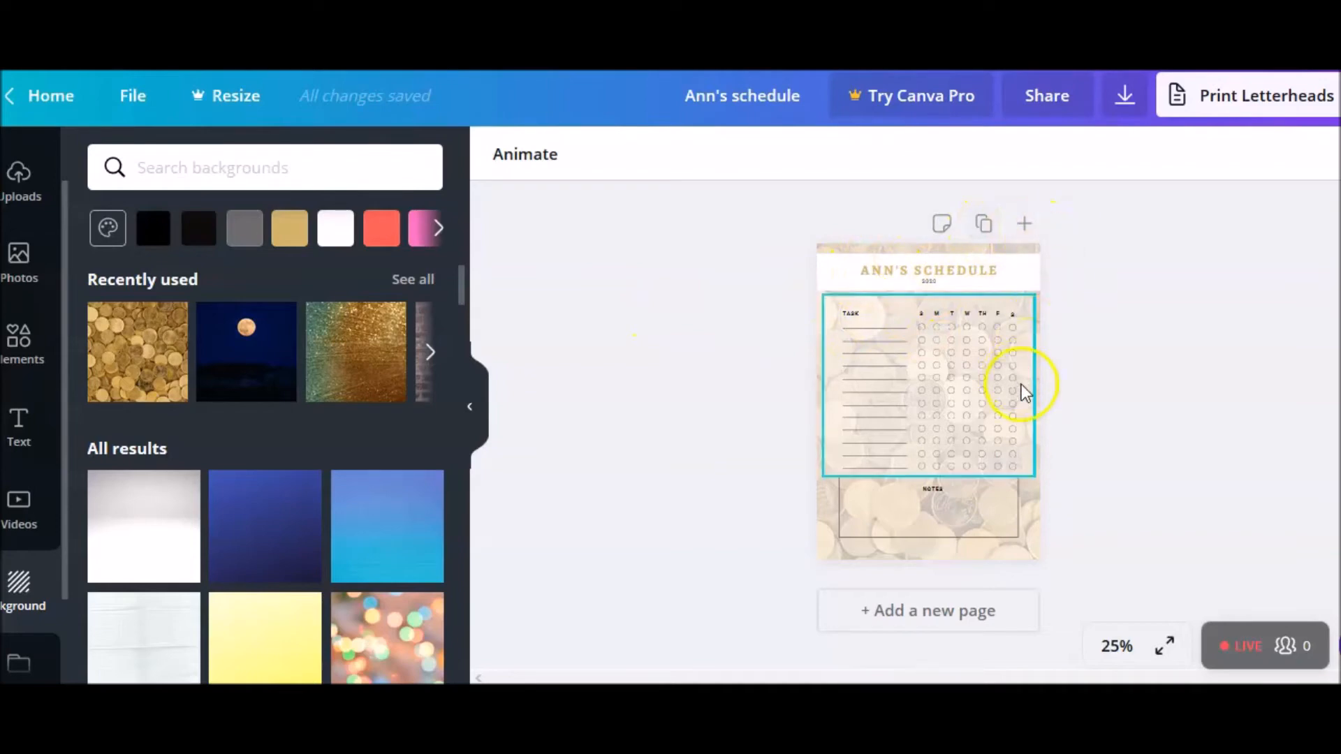
Step: Inspect the full coin background image in its crop view and the text settings of the schedule title
{"action": "left_click", "coordinate": [1026, 508]}
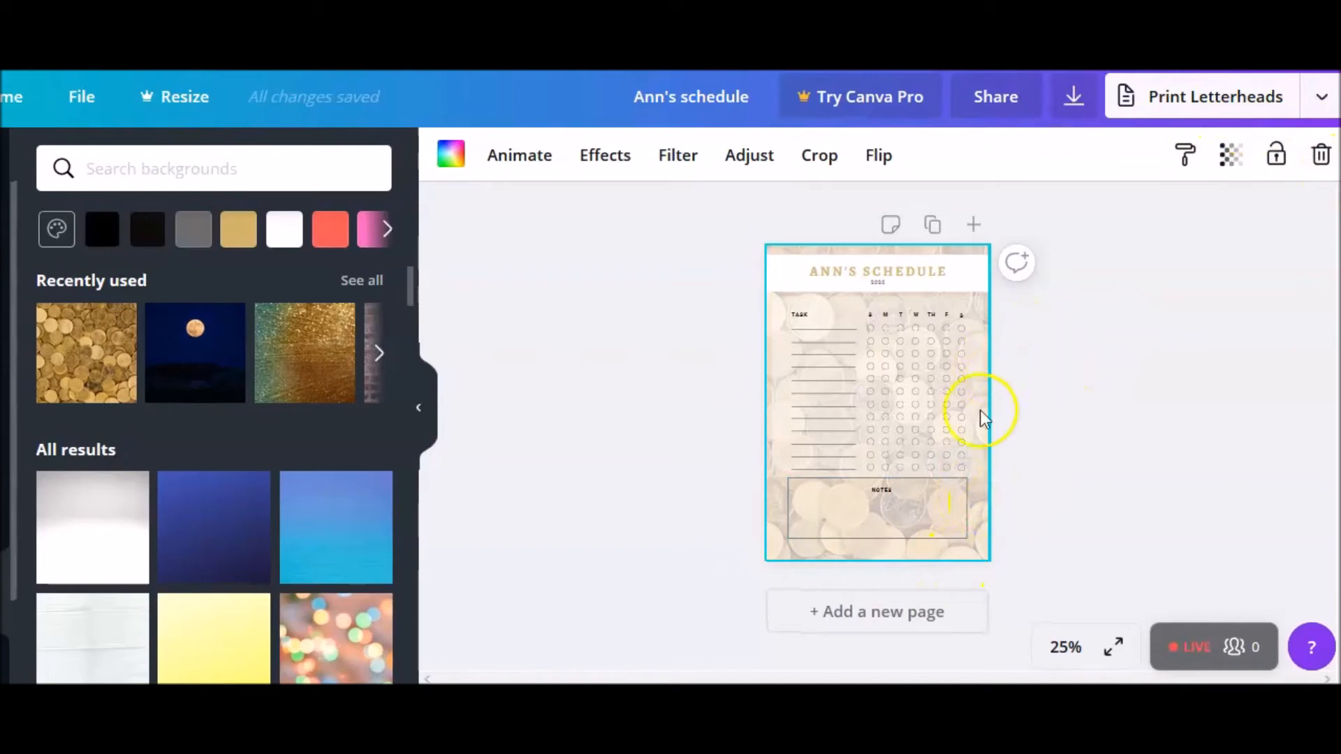
{"action": "double_click", "coordinate": [975, 538]}
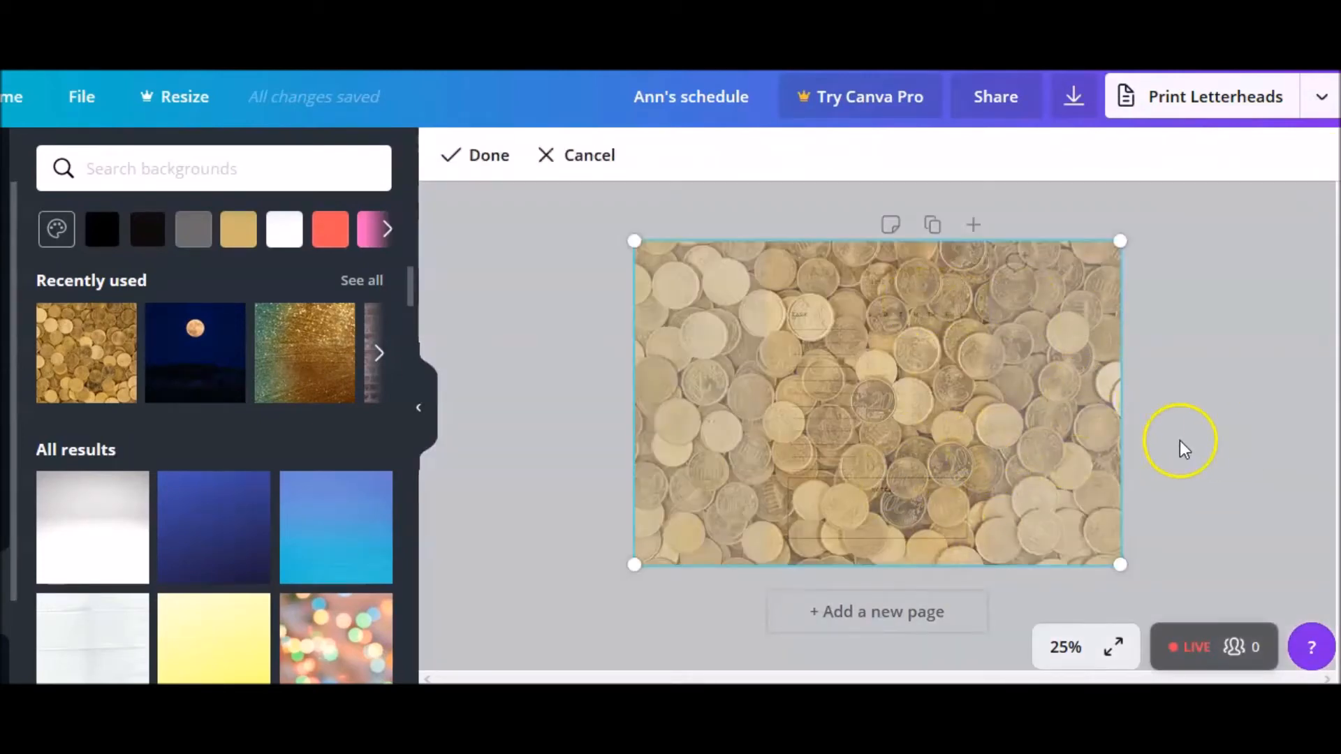
{"action": "left_click", "coordinate": [1227, 355]}
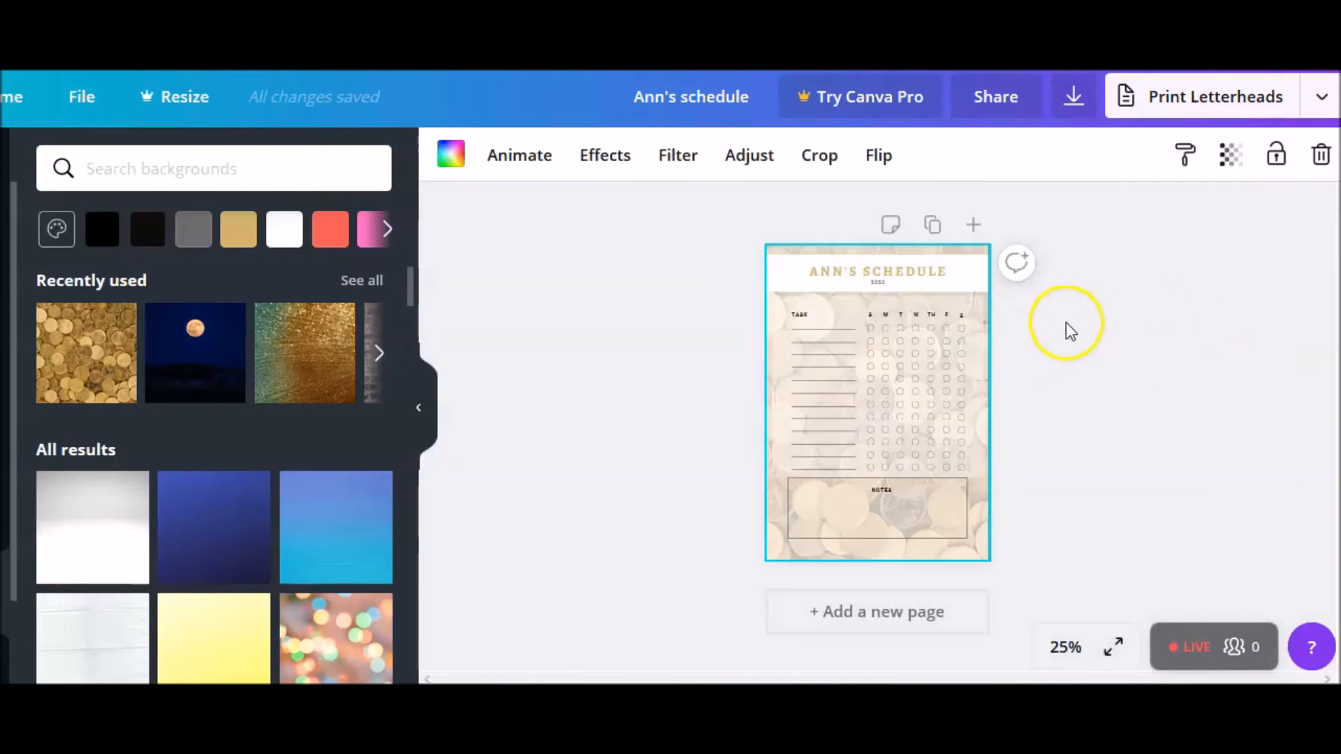
{"action": "left_click", "coordinate": [894, 279]}
{"action": "left_click", "coordinate": [856, 269]}
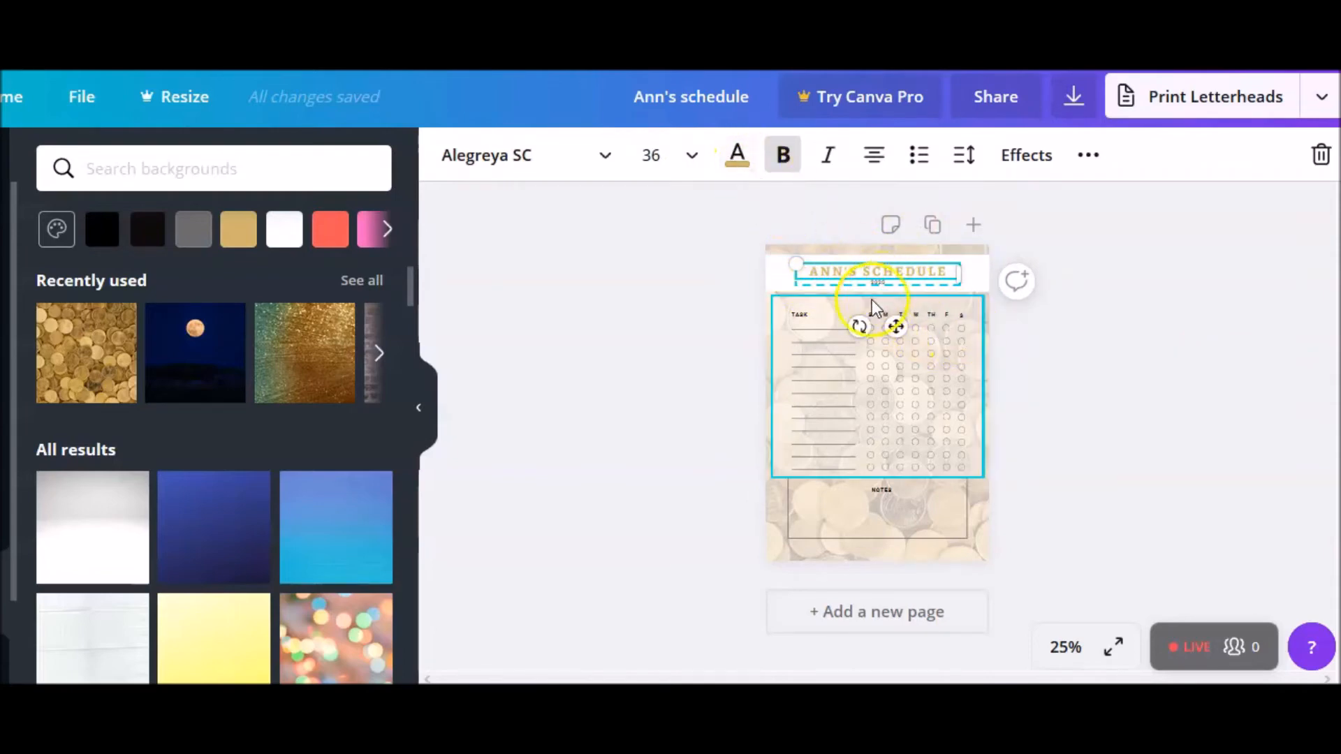
Step: View the color options for the translucent panel behind the task grid and shrink the panel slightly
{"action": "left_click", "coordinate": [941, 385]}
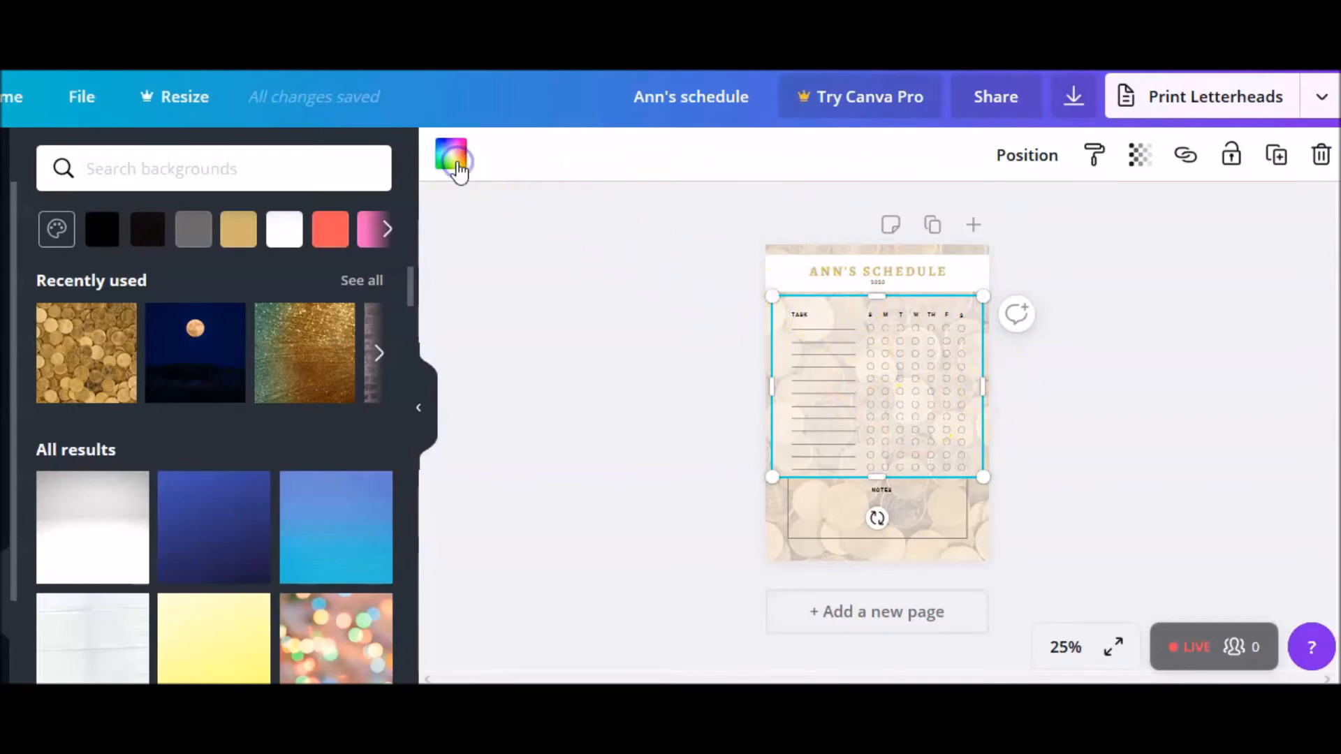
{"action": "left_click", "coordinate": [455, 162]}
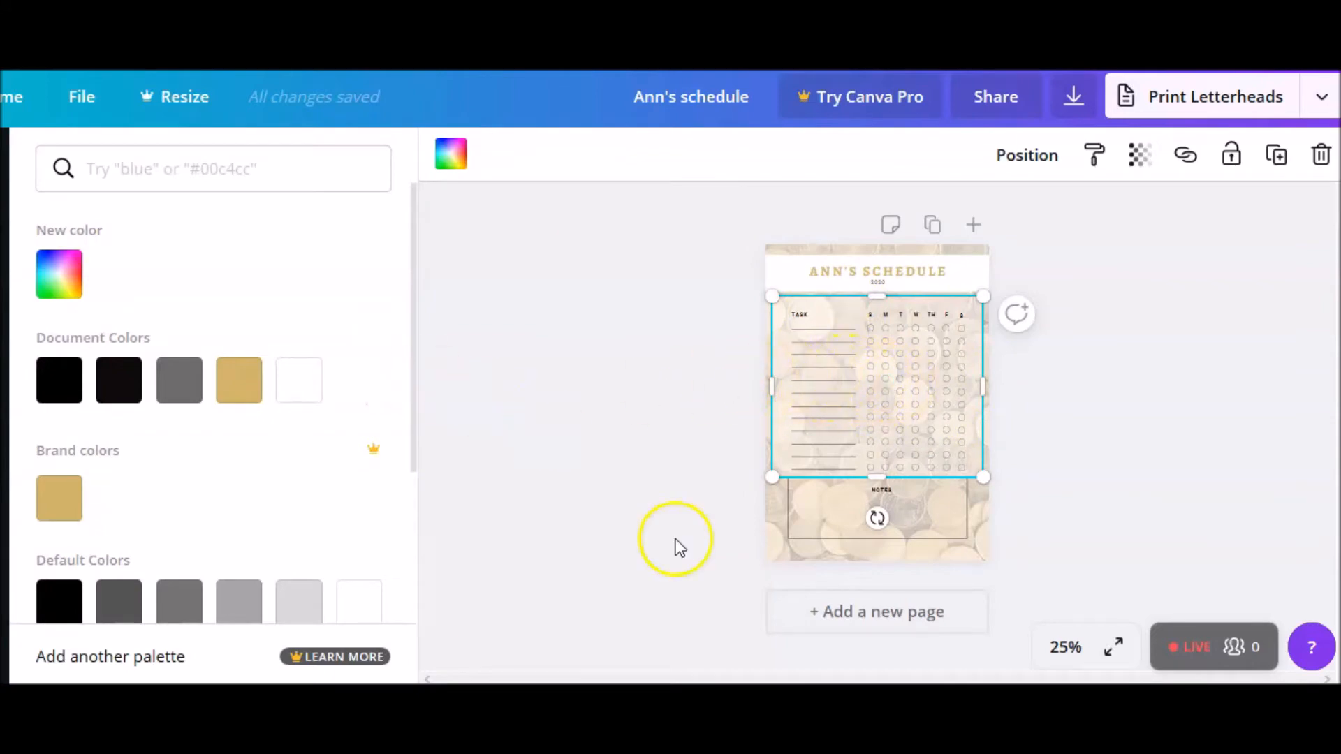
{"action": "left_click", "coordinate": [998, 546]}
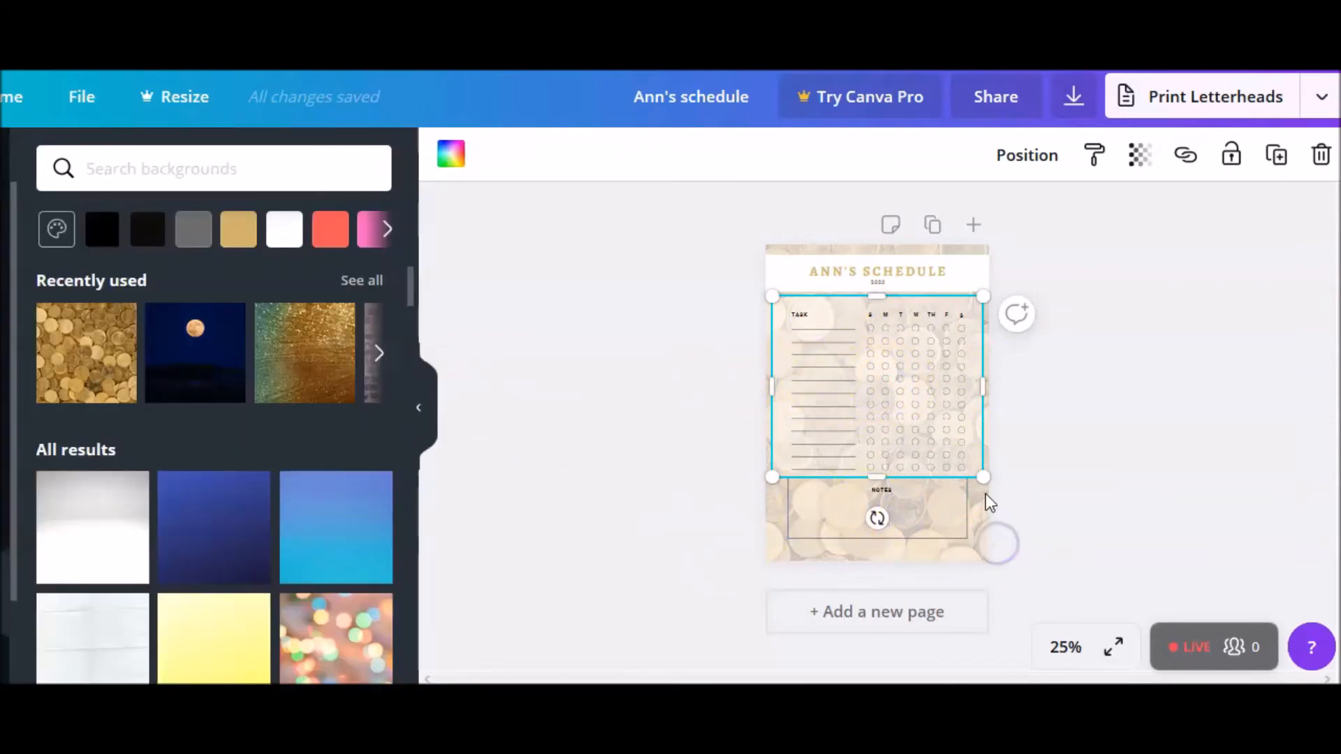
{"action": "mouse_move", "coordinate": [975, 477]}
{"action": "left_mouse_down"}
{"action": "mouse_move", "coordinate": [964, 464]}
{"action": "mouse_move", "coordinate": [979, 474]}
{"action": "left_mouse_up"}
Step: Set the transparency of the coin background image to 44
{"action": "left_click", "coordinate": [982, 515]}
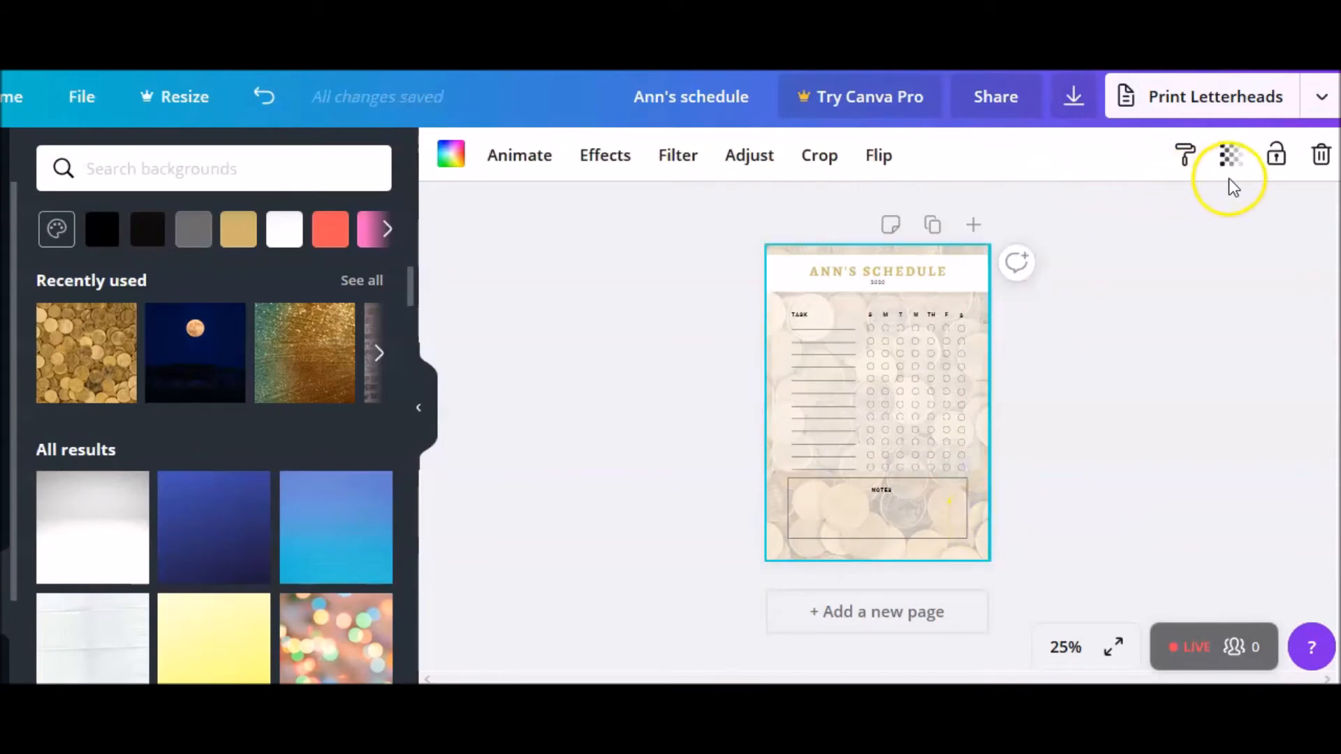
{"action": "left_click", "coordinate": [1232, 160]}
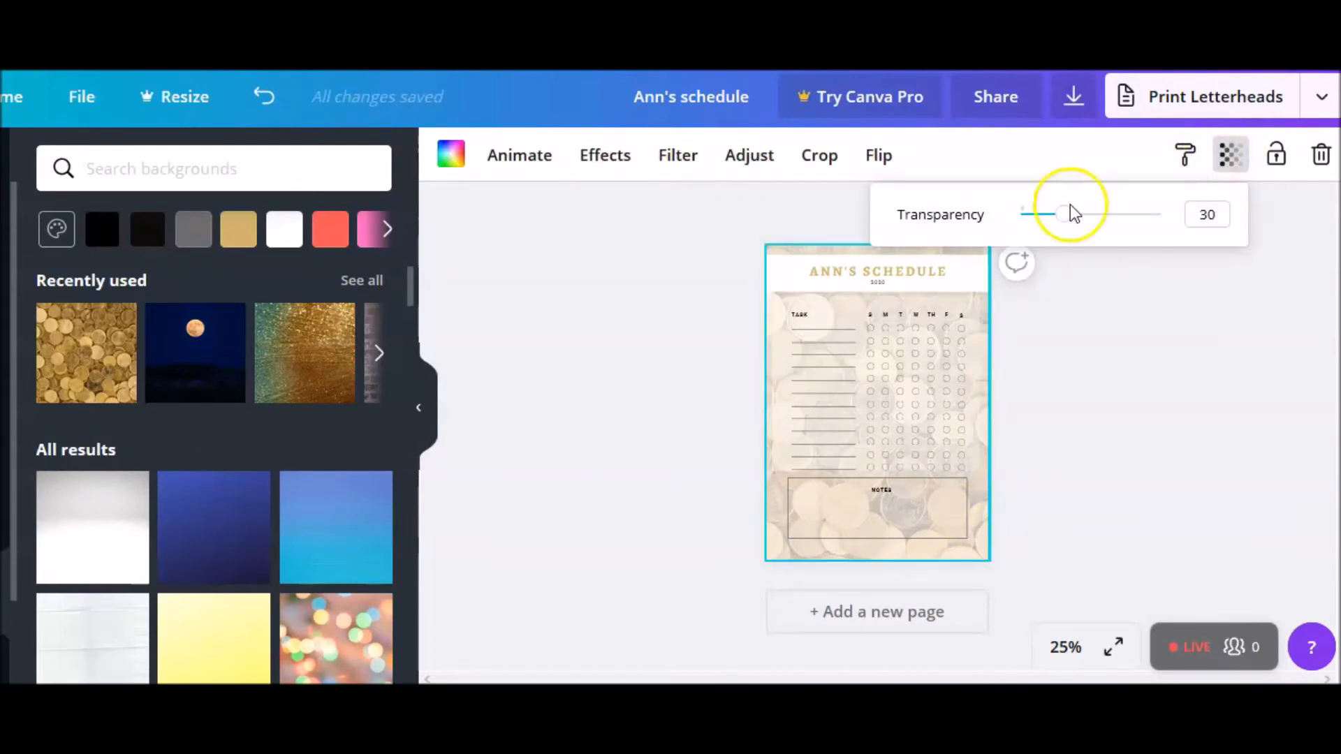
{"action": "left_click_drag", "start_coordinate": [1067, 222], "coordinate": [1126, 224]}
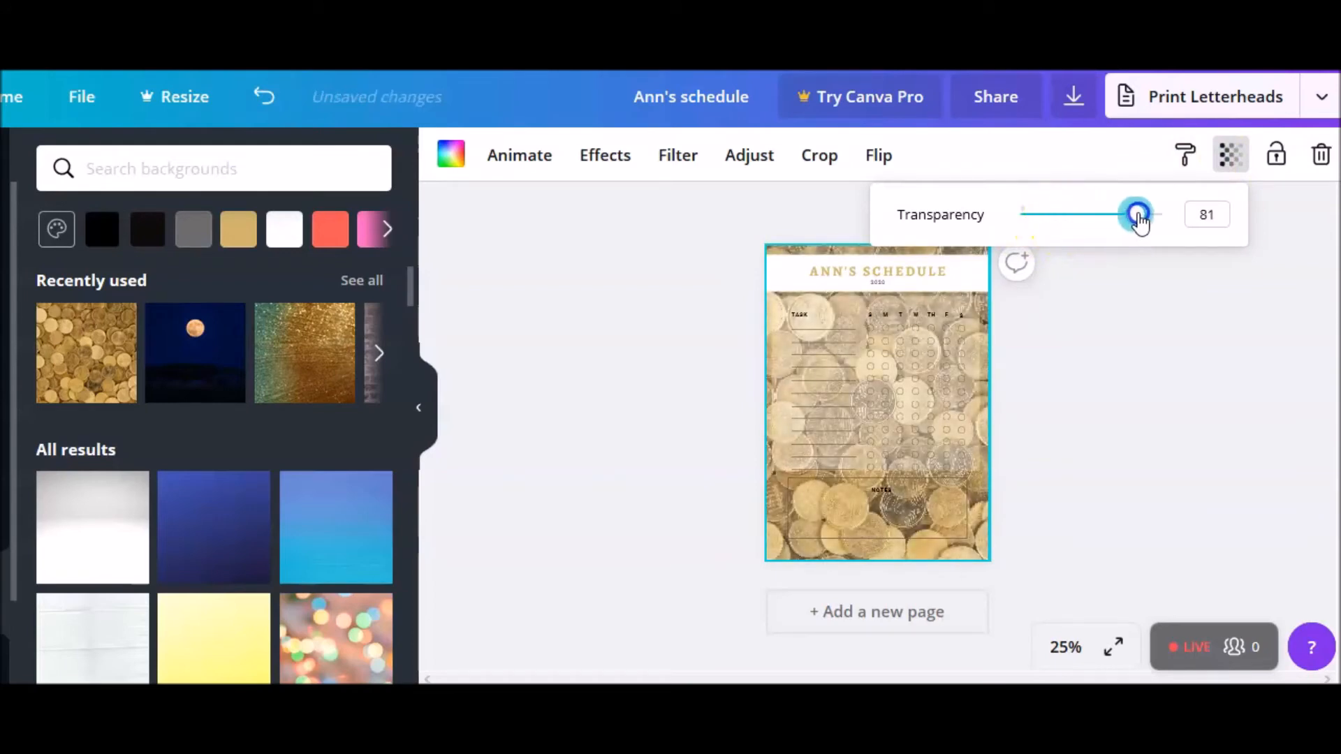
{"action": "left_click_drag", "start_coordinate": [1141, 221], "coordinate": [1088, 227]}
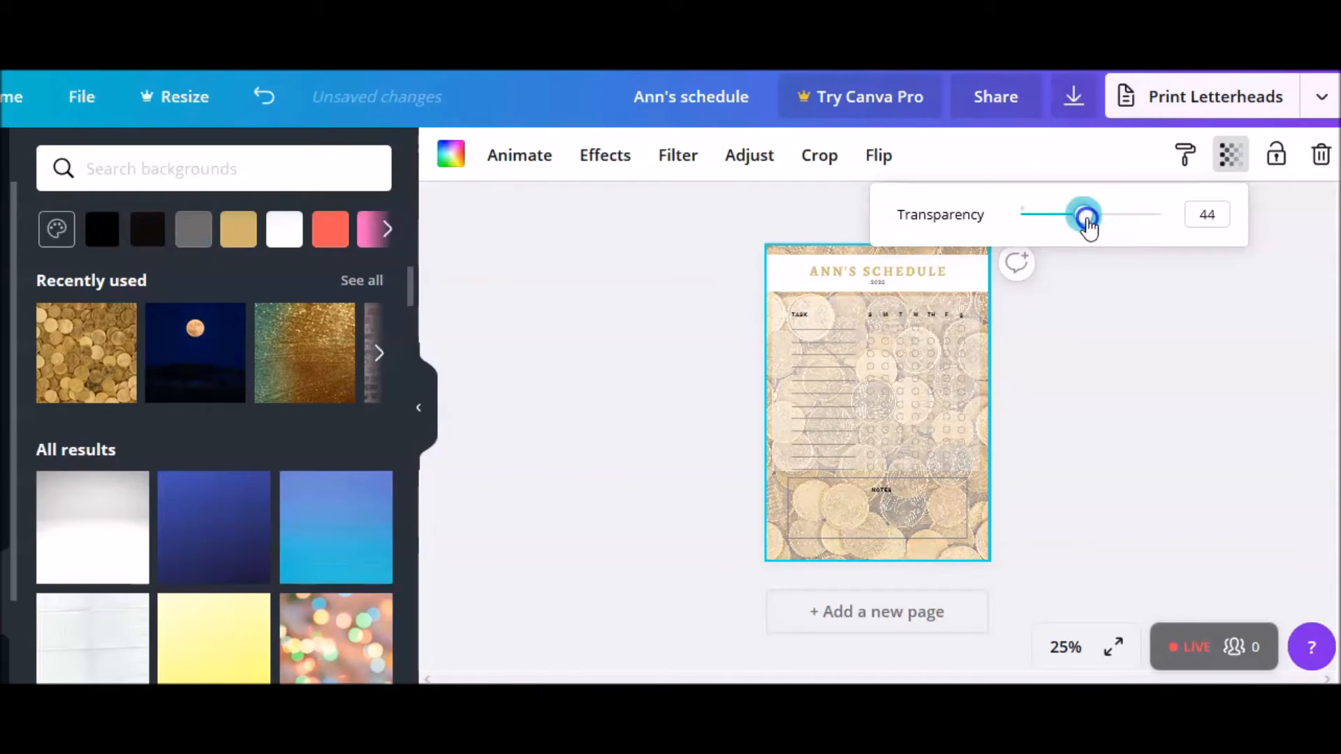
Step: Set the transparency of the panel behind the task grid to 27
{"action": "left_click", "coordinate": [947, 393]}
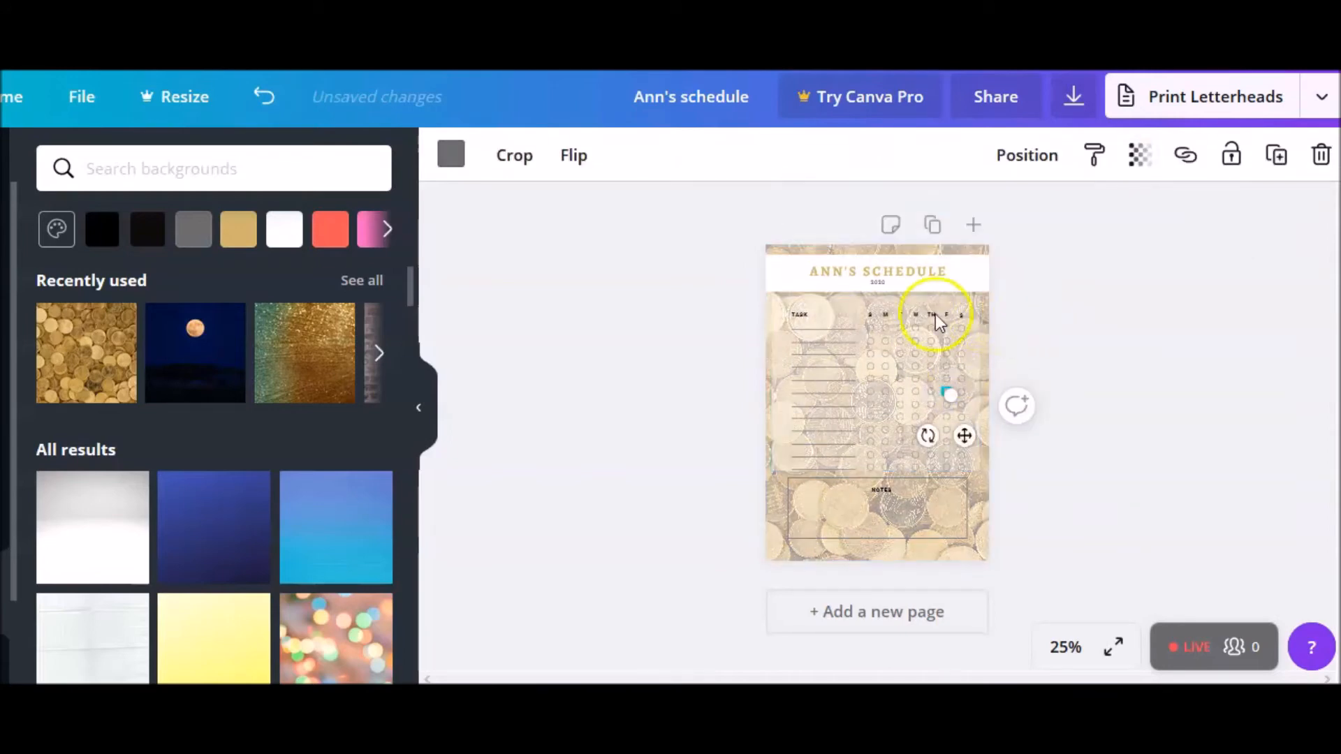
{"action": "left_click", "coordinate": [905, 308]}
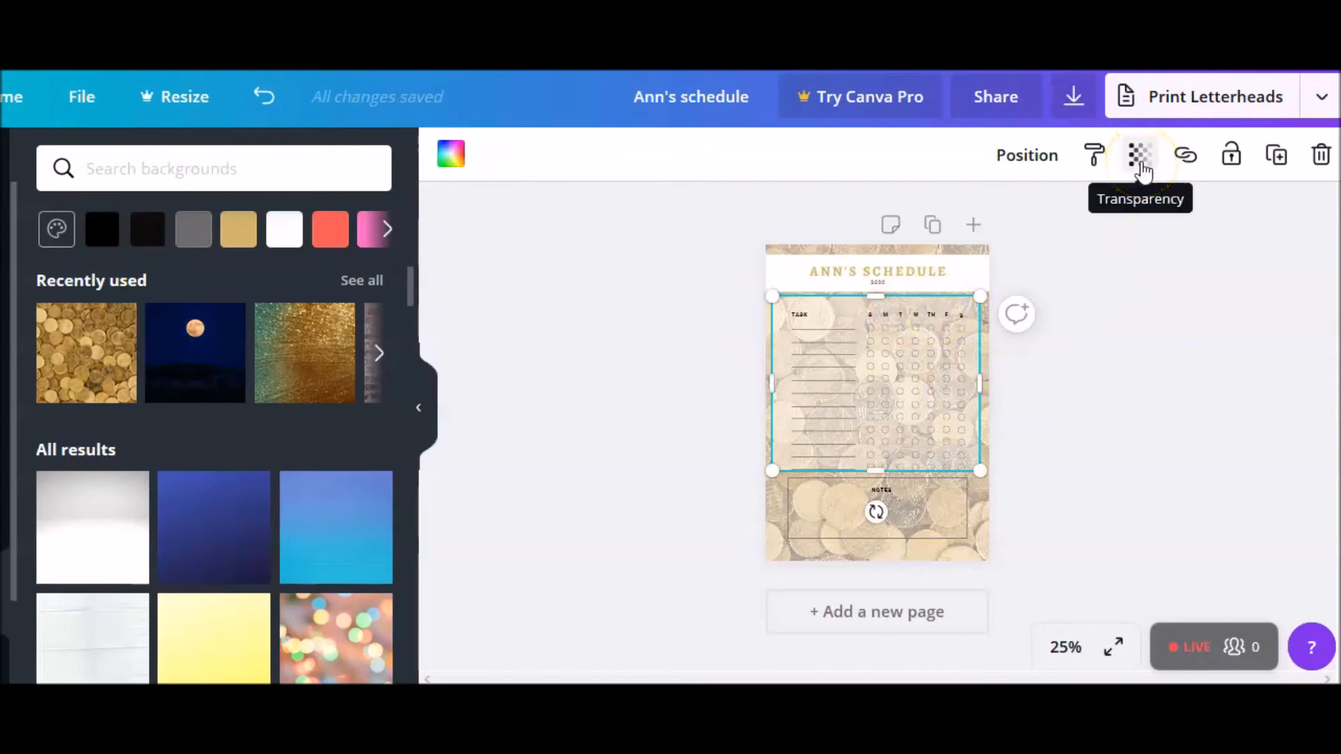
{"action": "left_click", "coordinate": [1141, 159]}
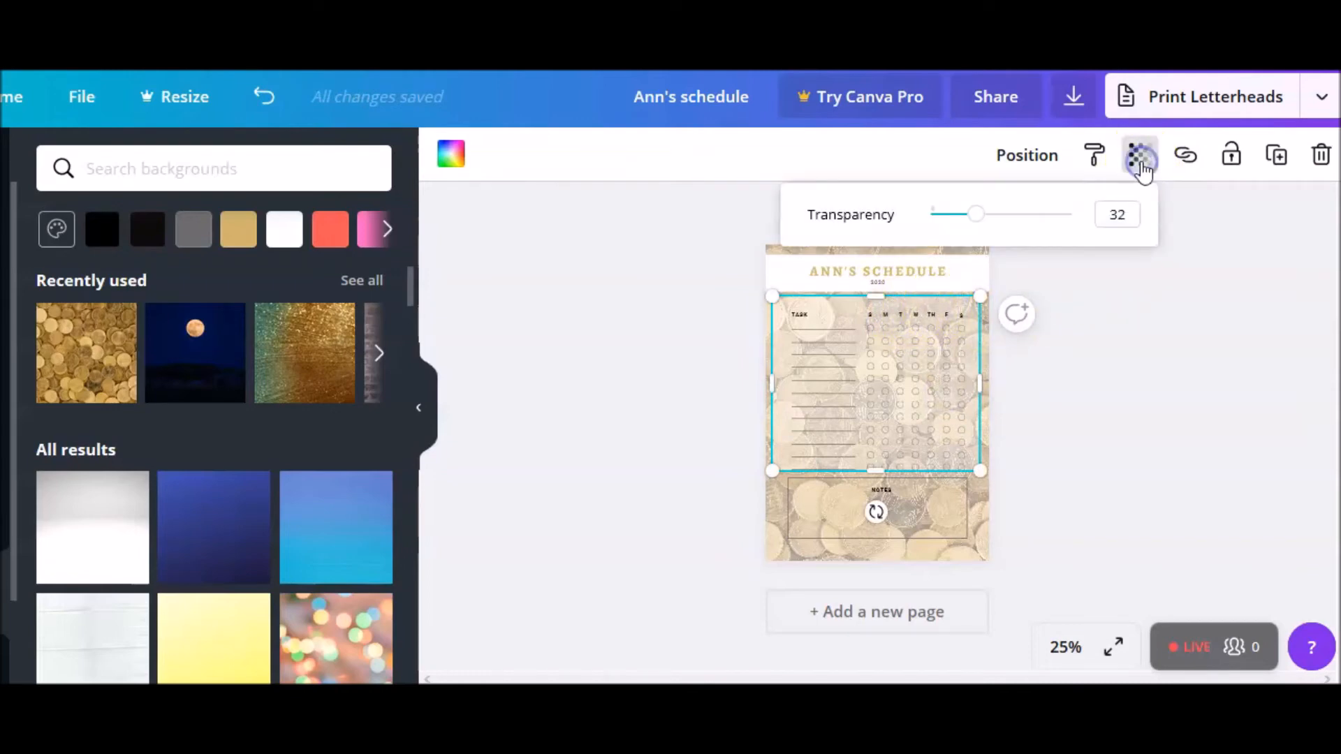
{"action": "mouse_move", "coordinate": [979, 216]}
{"action": "left_mouse_down"}
{"action": "mouse_move", "coordinate": [1076, 227]}
{"action": "mouse_move", "coordinate": [926, 245]}
{"action": "mouse_move", "coordinate": [963, 237]}
{"action": "left_mouse_up"}
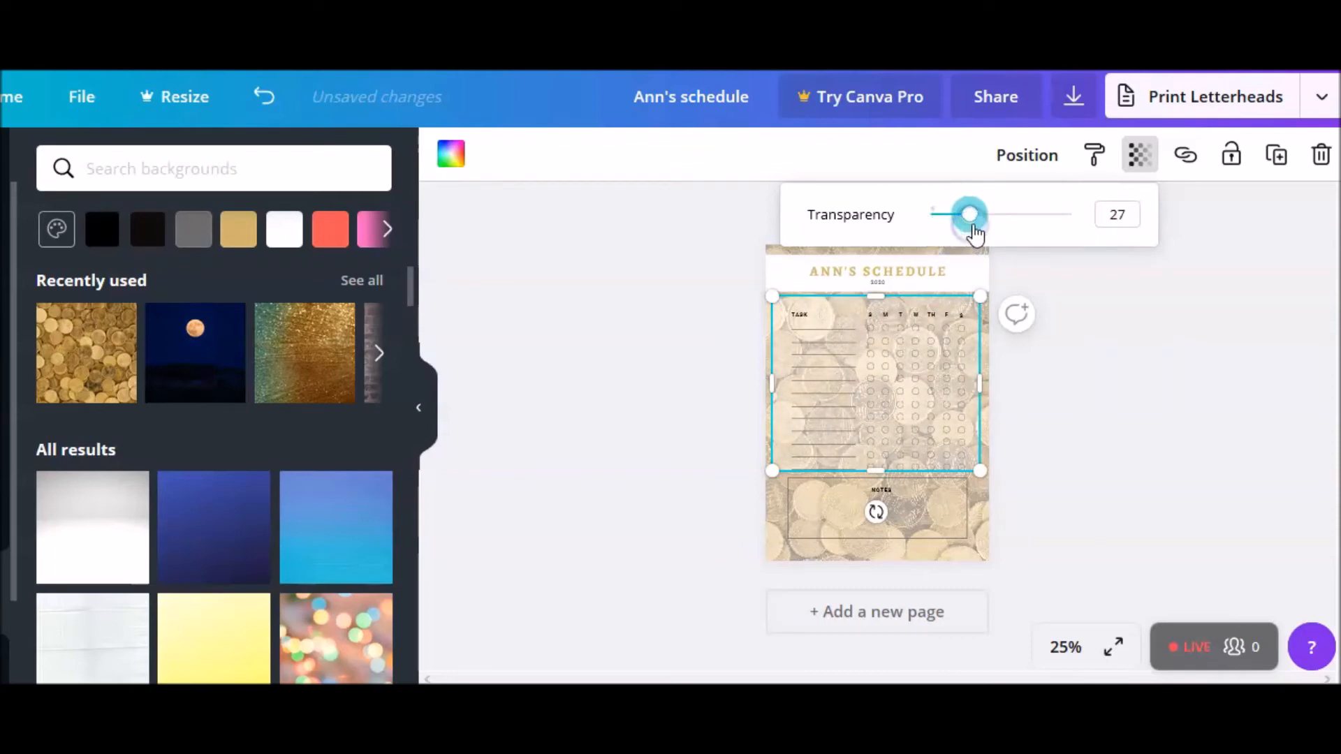
Step: Browse the text styles and font combinations, as well as the featured graphics, grids and shapes offered for the checklist
{"action": "left_click", "coordinate": [1102, 375]}
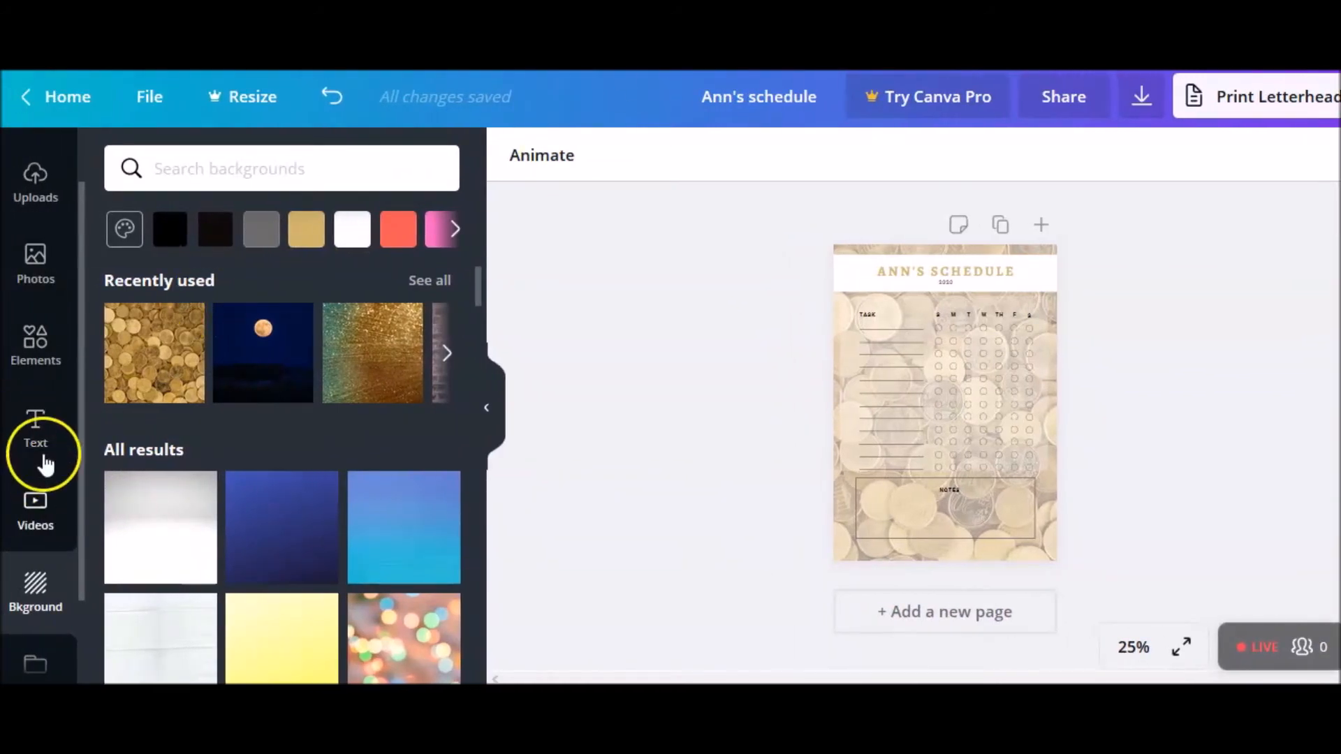
{"action": "left_click", "coordinate": [36, 430]}
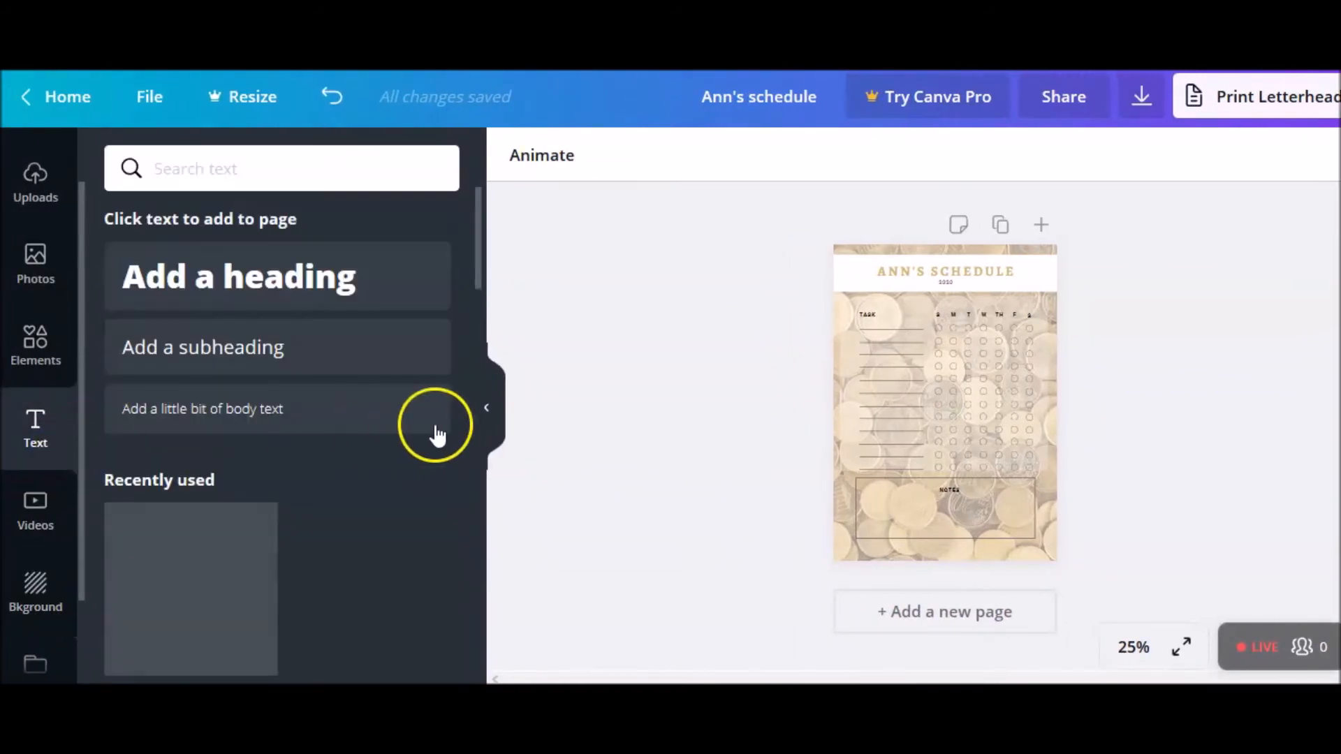
{"action": "left_click_drag", "start_coordinate": [478, 277], "coordinate": [479, 384]}
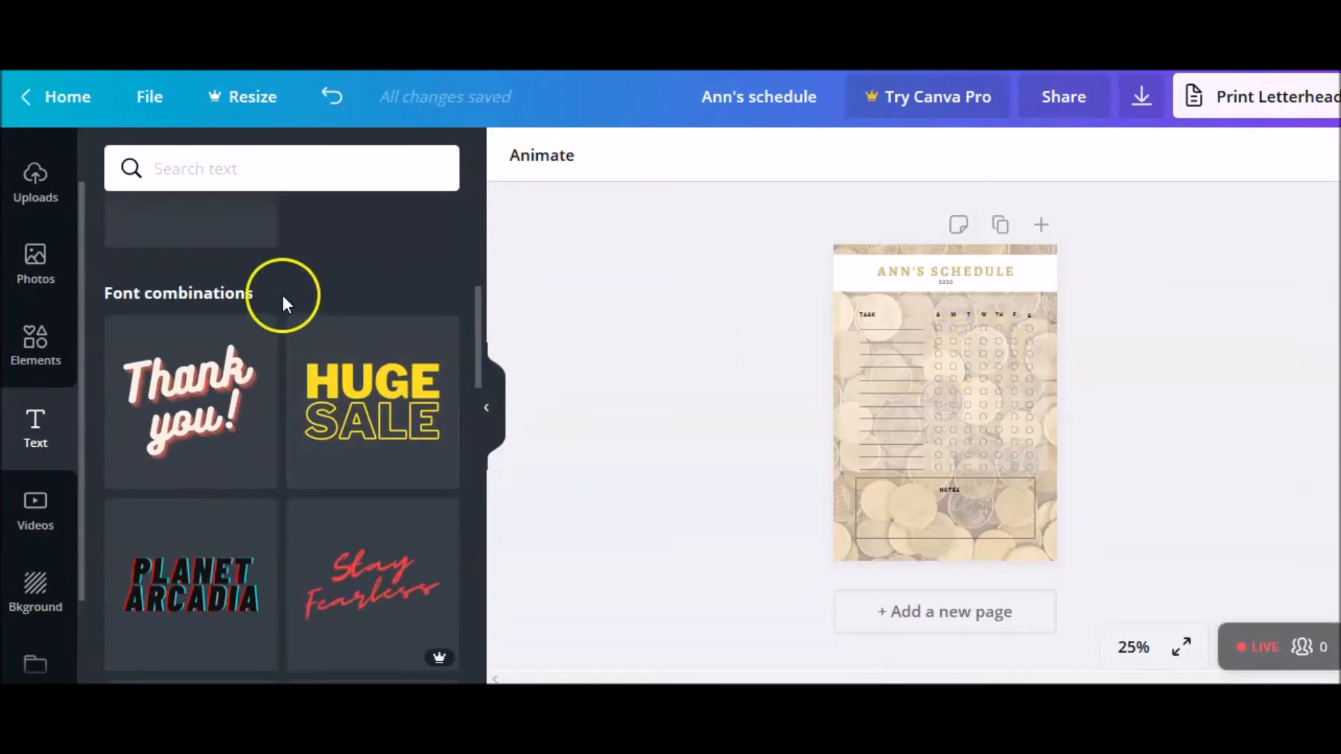
{"action": "left_click", "coordinate": [29, 341]}
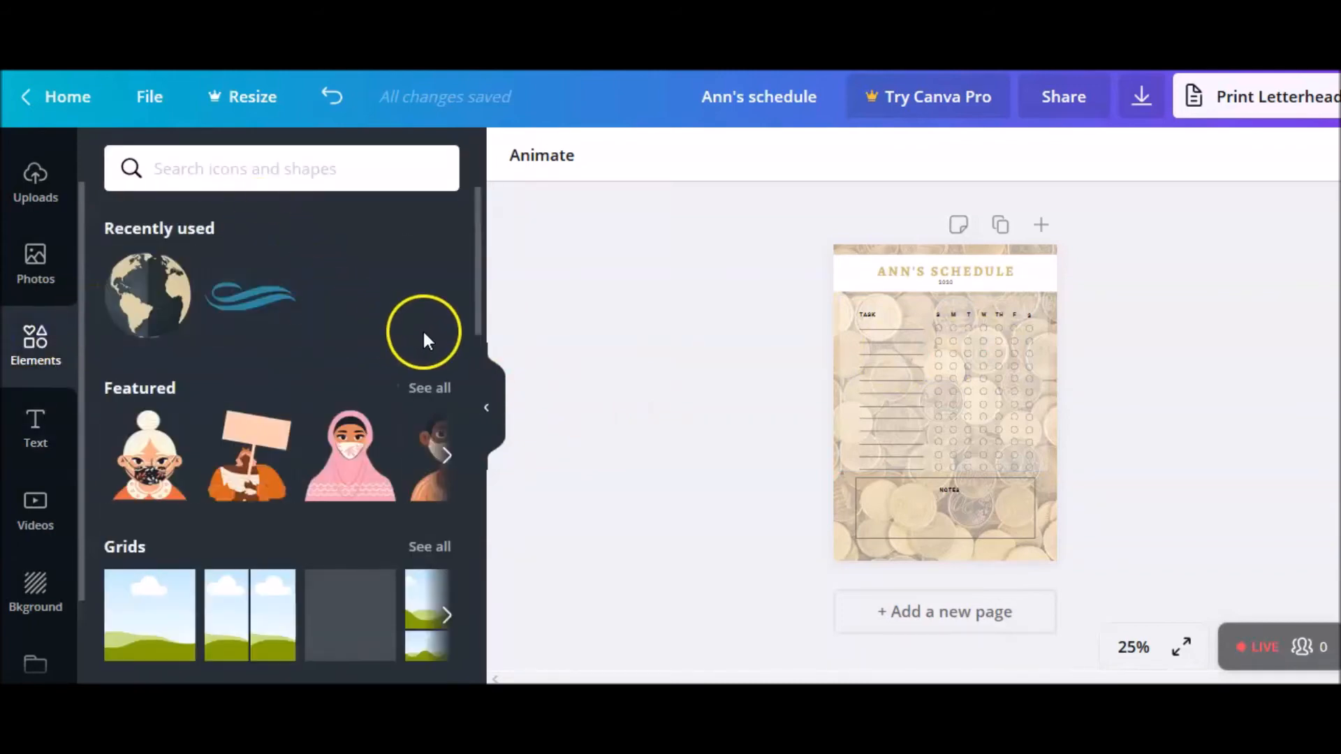
{"action": "left_click_drag", "start_coordinate": [480, 292], "coordinate": [480, 344]}
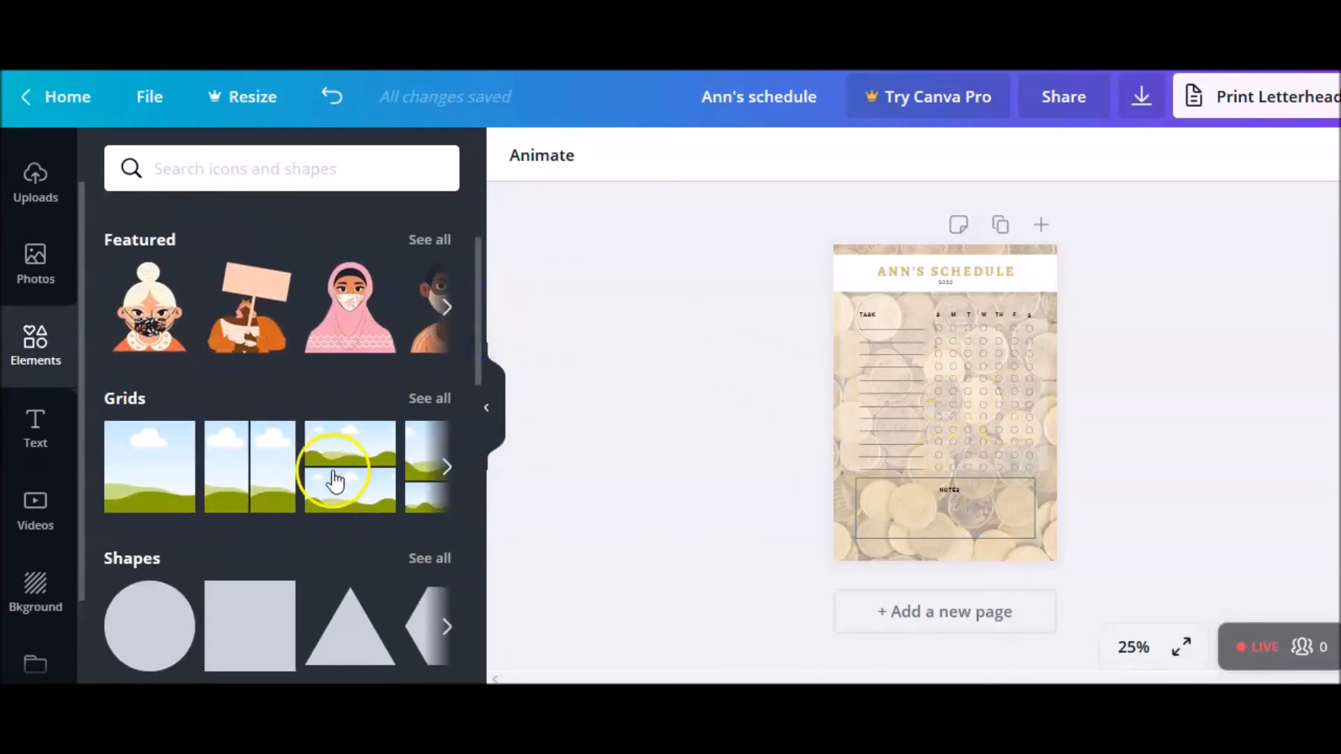
Step: Try to fill the page with the two-column landscape grid, and undo the placement
{"action": "left_click_drag", "start_coordinate": [238, 477], "coordinate": [899, 505]}
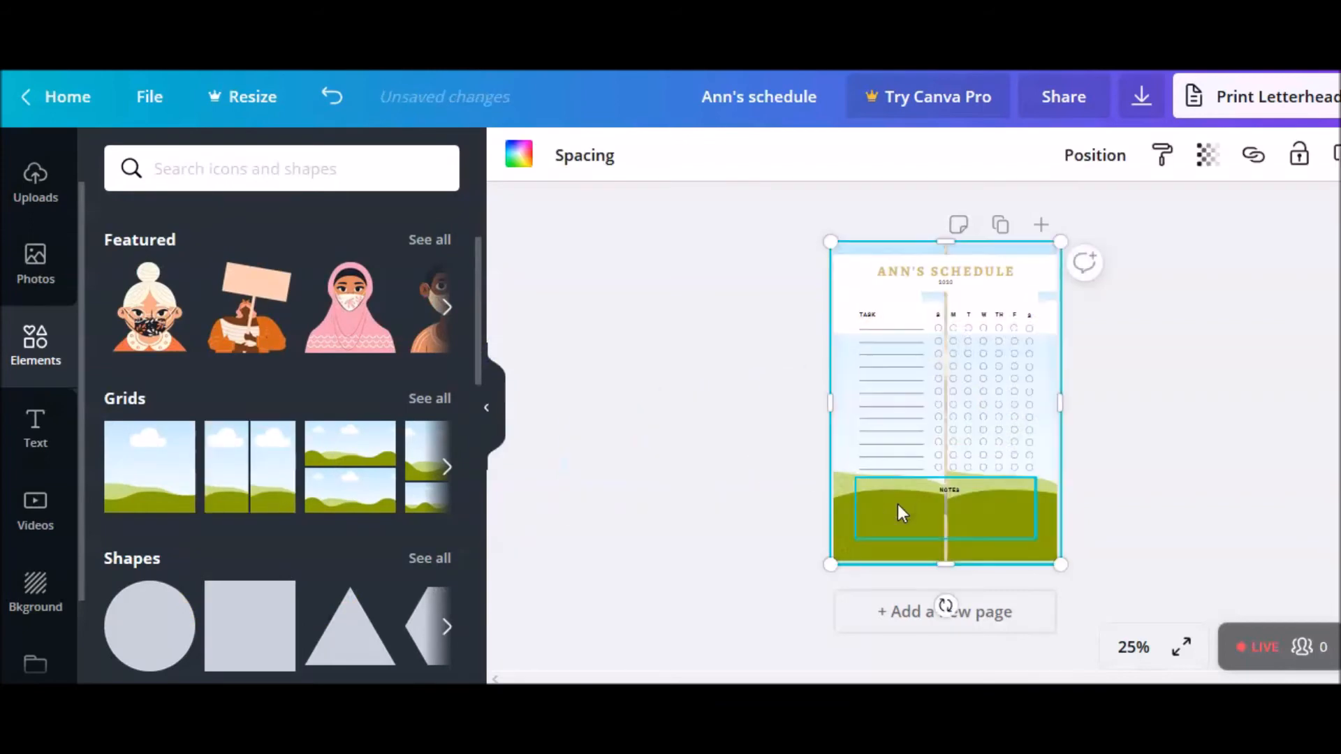
{"action": "left_click", "coordinate": [991, 513]}
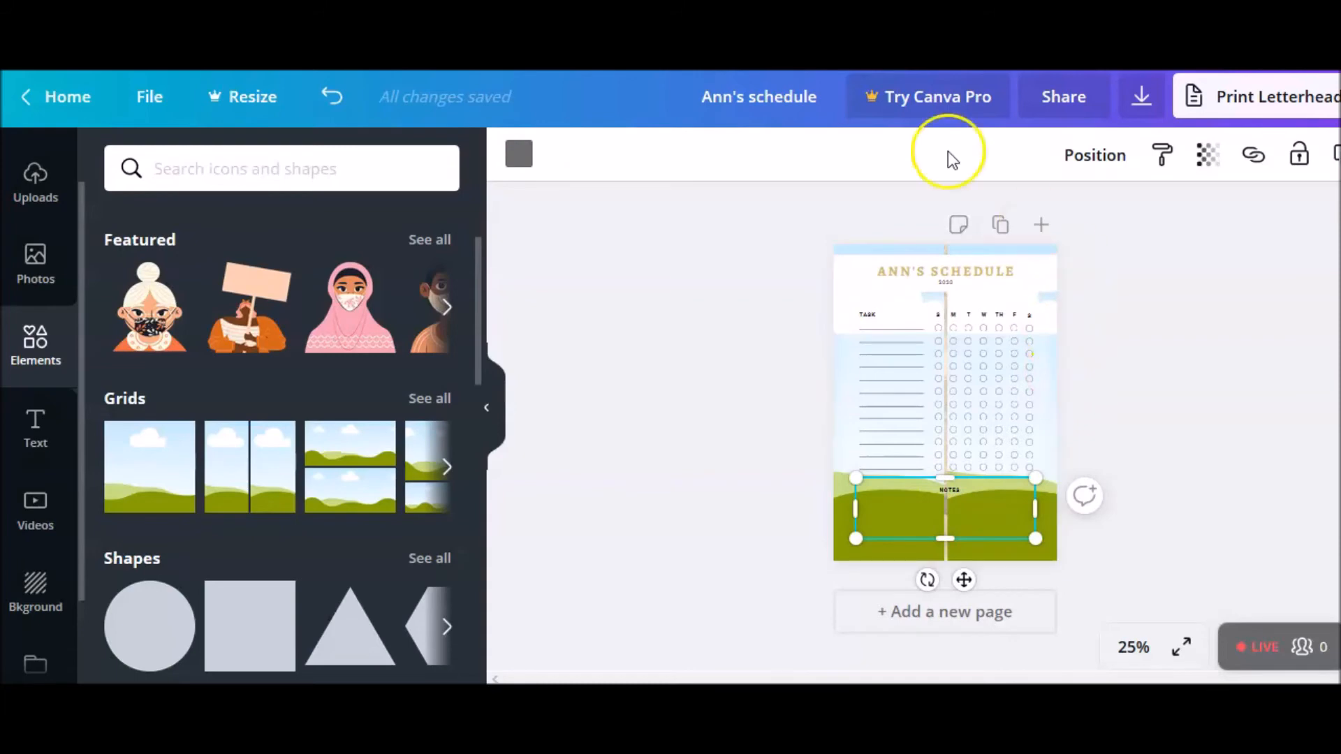
{"action": "left_click", "coordinate": [330, 112]}
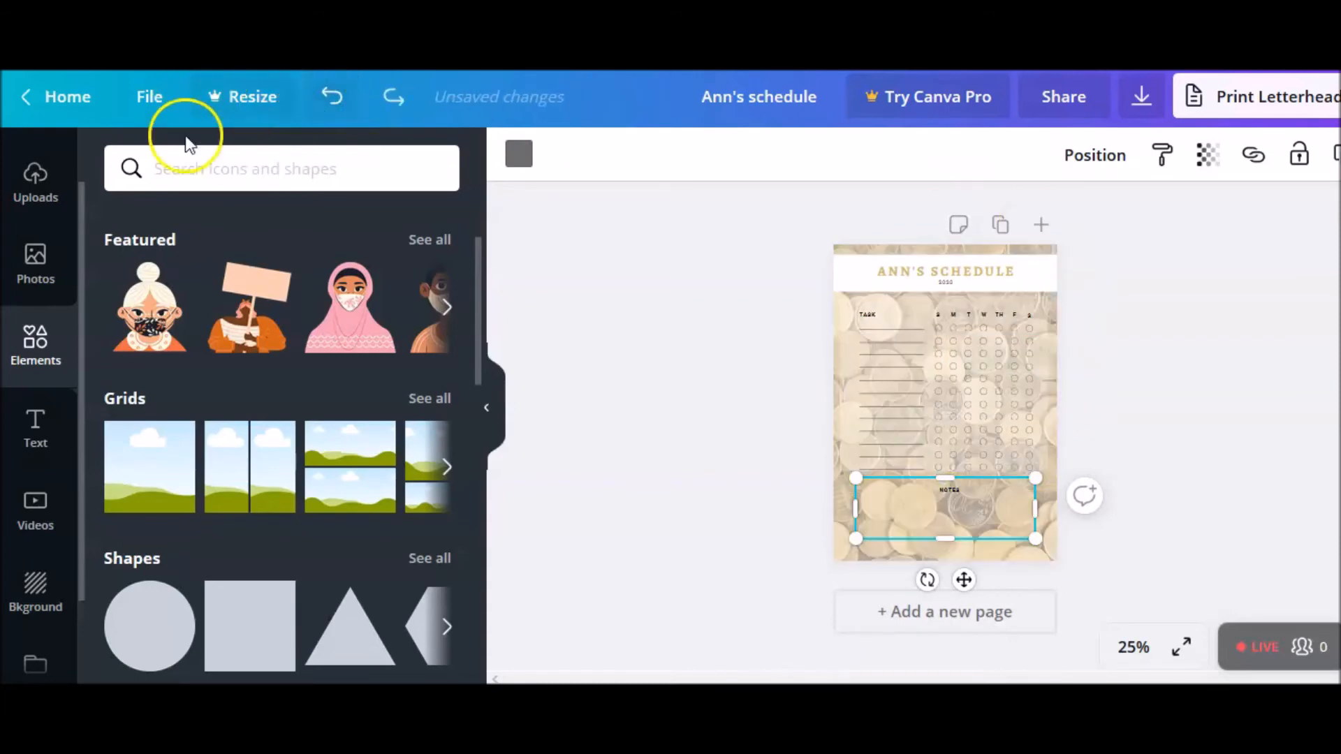
{"action": "left_click", "coordinate": [560, 275]}
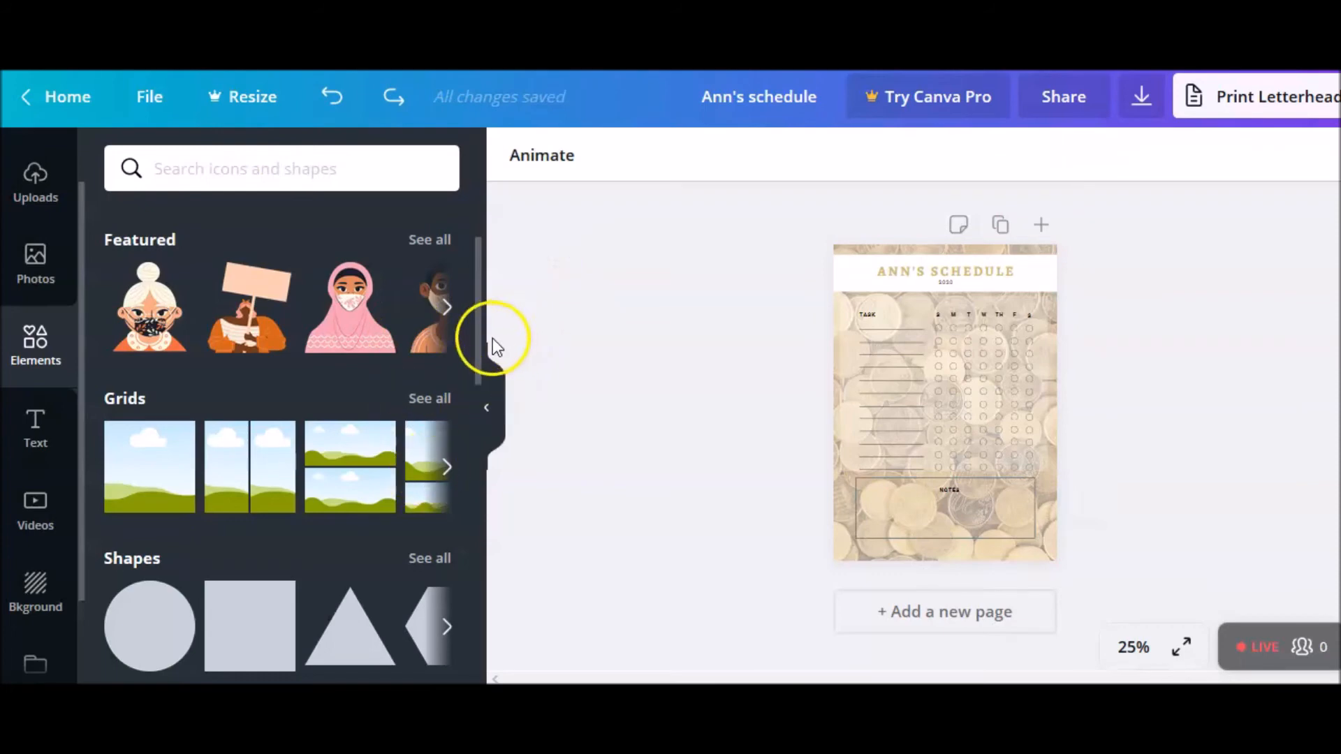
Step: Look through the frames, stickers, charts and illustration collections, and the additional content apps and integrations
{"action": "mouse_move", "coordinate": [479, 338]}
{"action": "left_mouse_down"}
{"action": "mouse_move", "coordinate": [482, 624]}
{"action": "mouse_move", "coordinate": [483, 559]}
{"action": "left_mouse_up"}
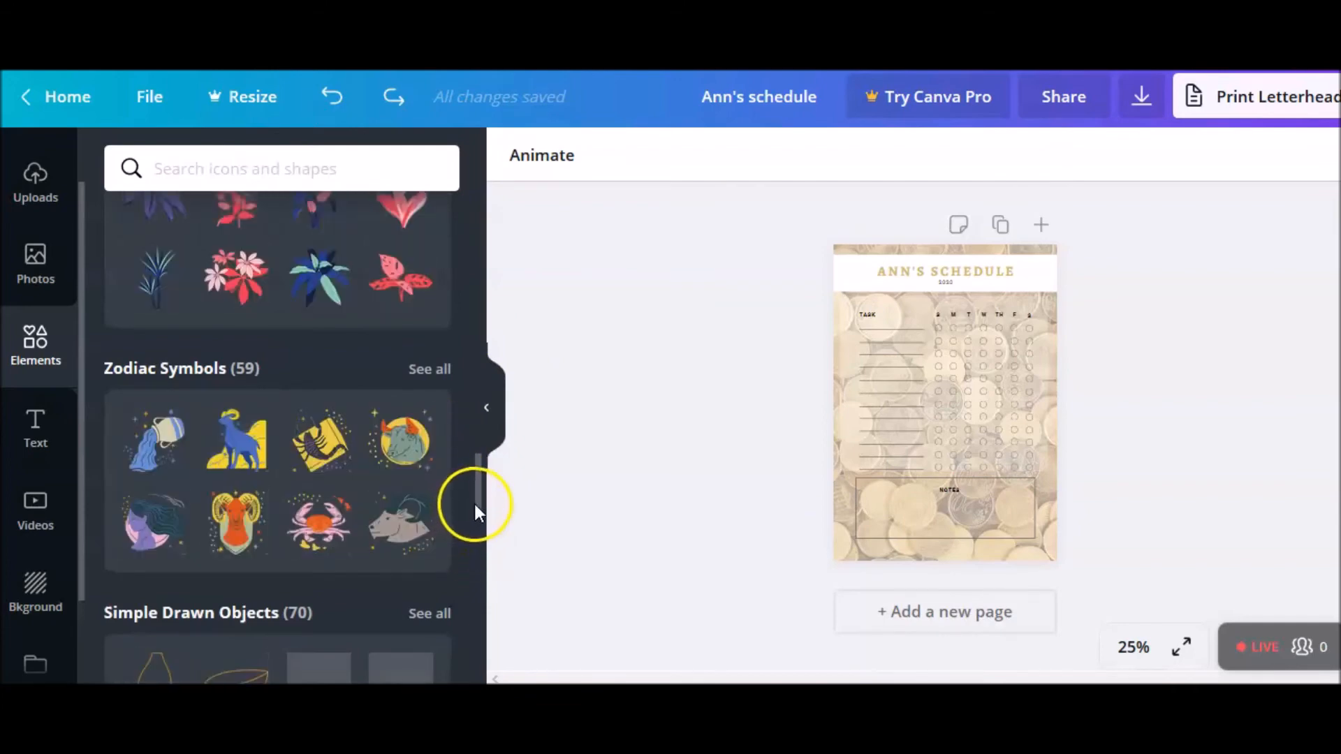
{"action": "mouse_move", "coordinate": [476, 490]}
{"action": "left_mouse_down"}
{"action": "mouse_move", "coordinate": [479, 535]}
{"action": "mouse_move", "coordinate": [475, 315]}
{"action": "left_mouse_up"}
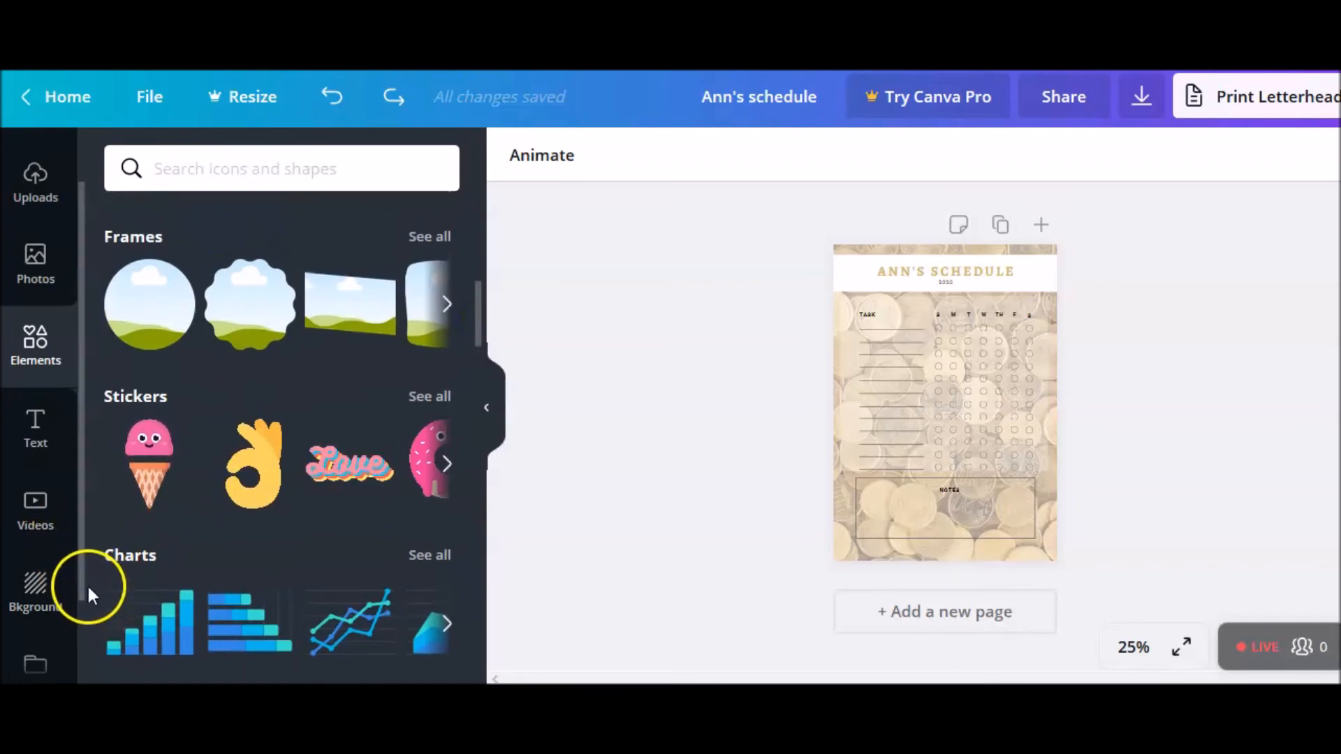
{"action": "left_click_drag", "start_coordinate": [80, 576], "coordinate": [72, 666]}
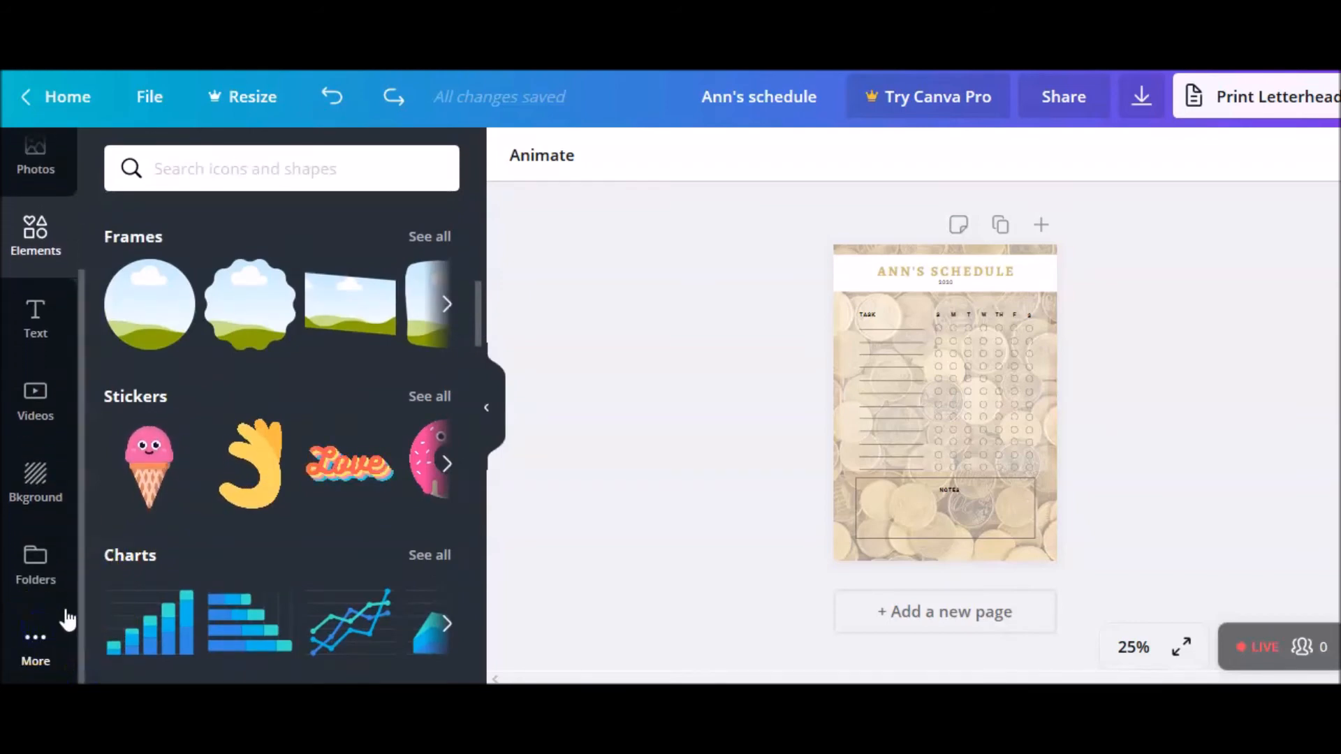
{"action": "left_click", "coordinate": [55, 636]}
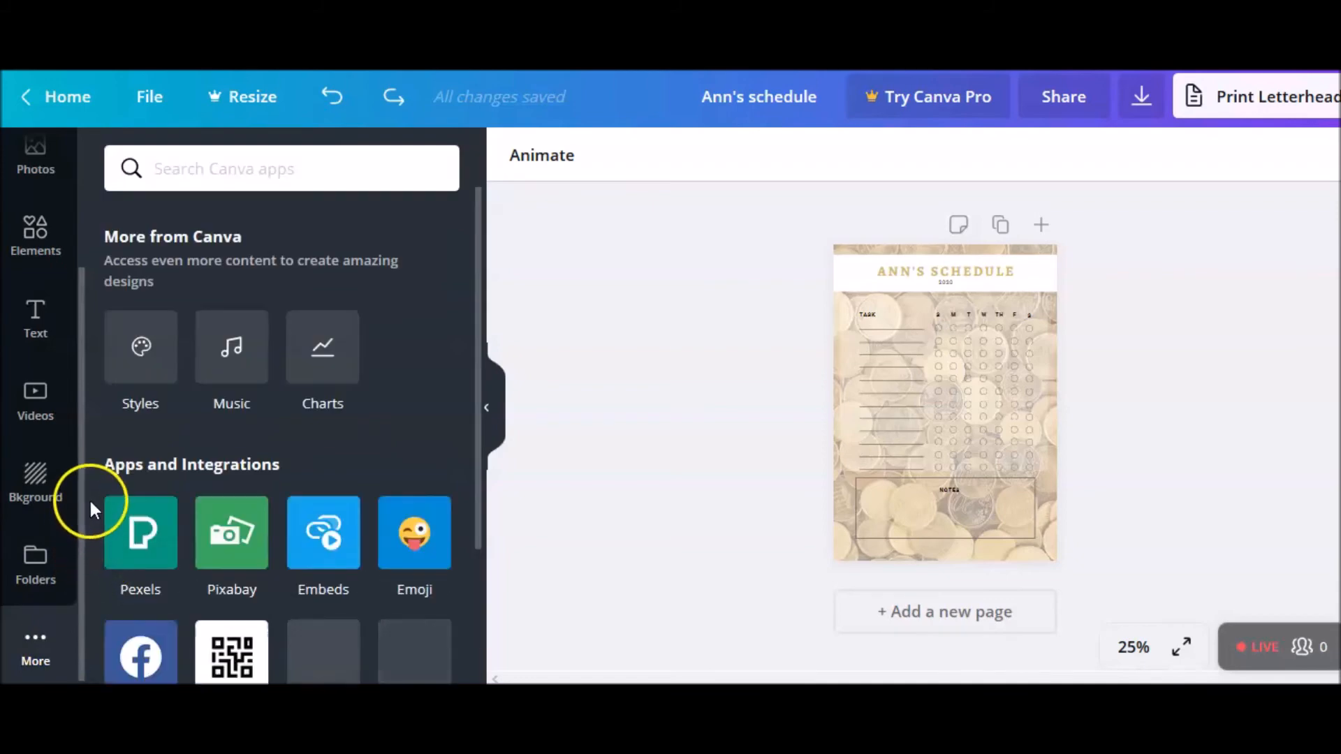
{"action": "left_click_drag", "start_coordinate": [476, 332], "coordinate": [461, 266]}
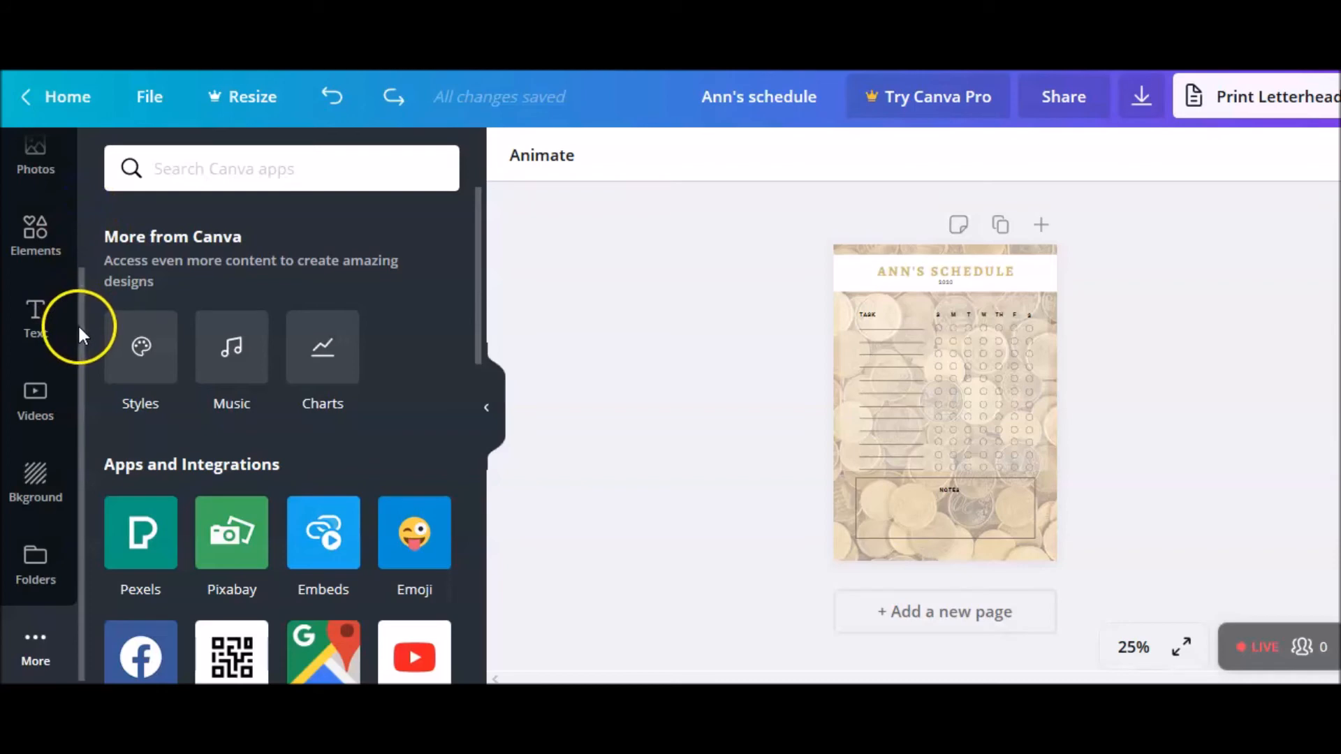
{"action": "scroll", "coordinate": [77, 324], "scroll_direction": "up", "scroll_amount": 3}
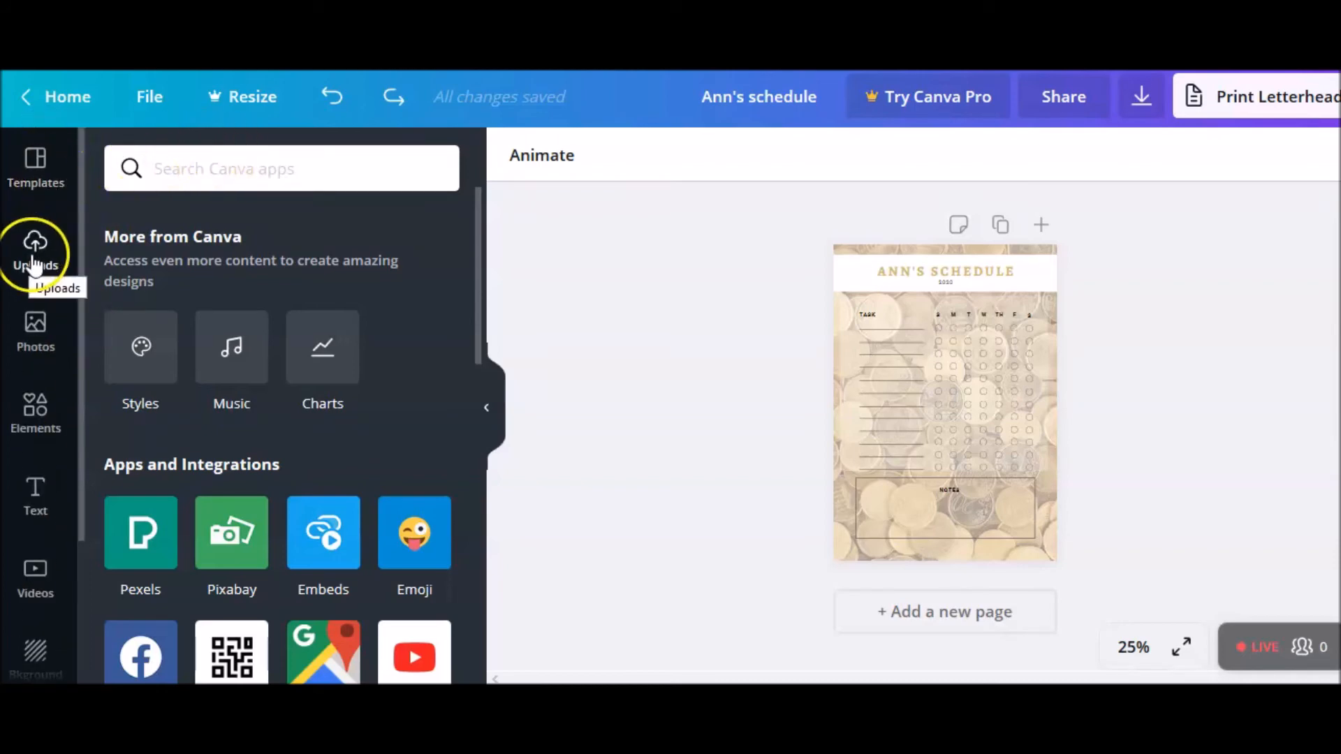
Step: Place the uploaded Metamorphasis logo at the left end of the white title banner, beside the schedule title
{"action": "left_click", "coordinate": [34, 259]}
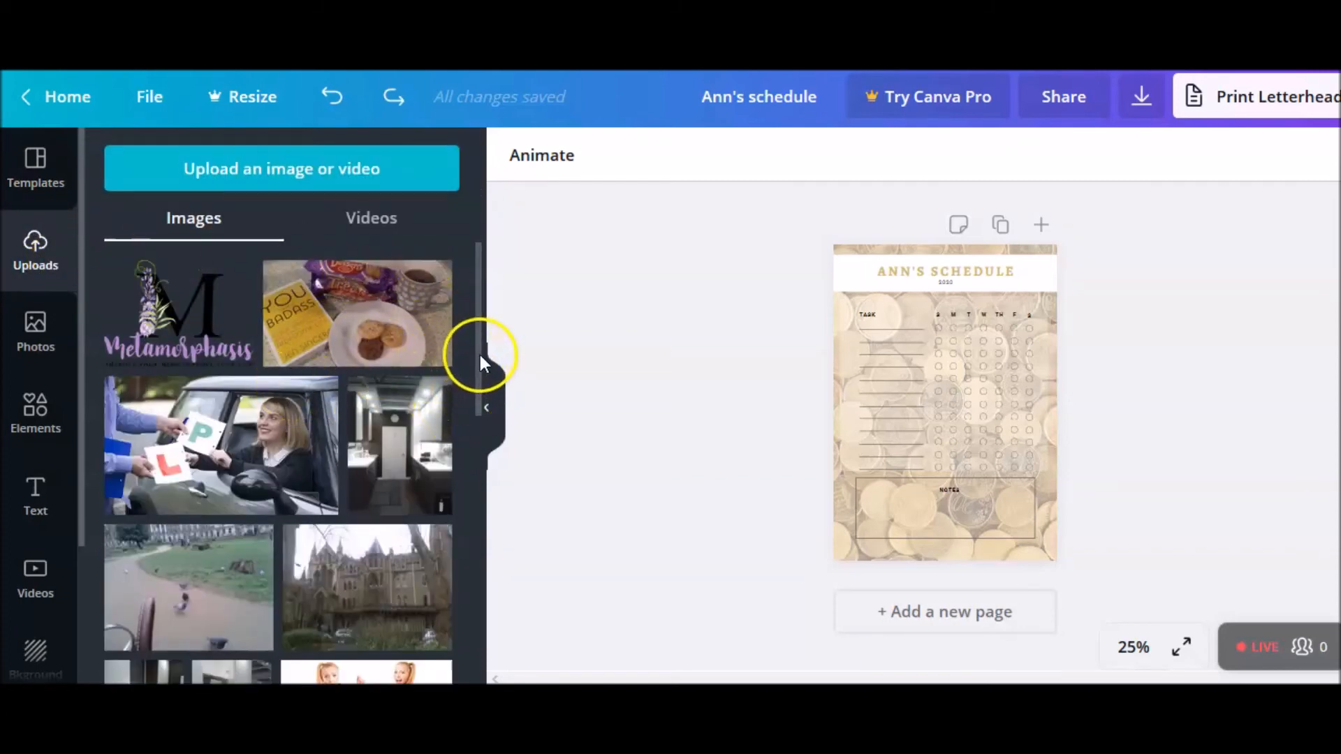
{"action": "left_click_drag", "start_coordinate": [478, 351], "coordinate": [474, 345]}
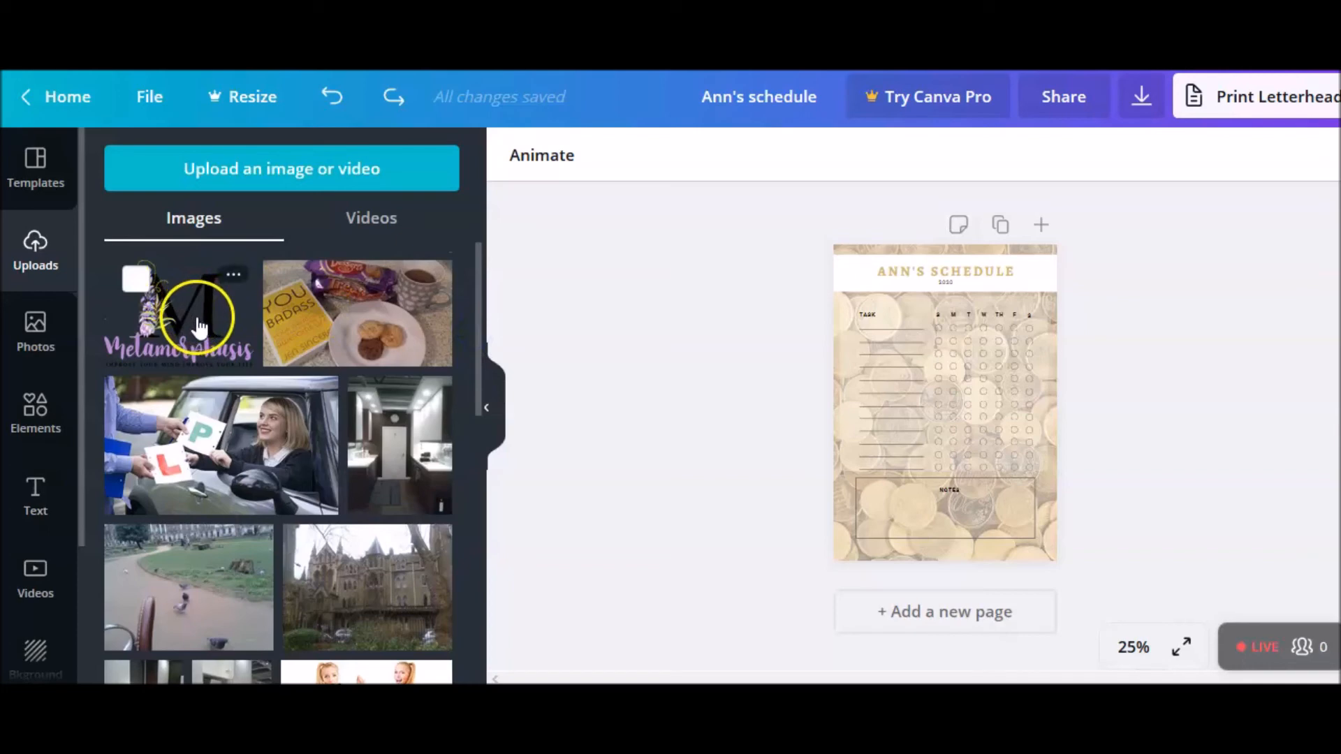
{"action": "left_click_drag", "start_coordinate": [274, 328], "coordinate": [367, 325]}
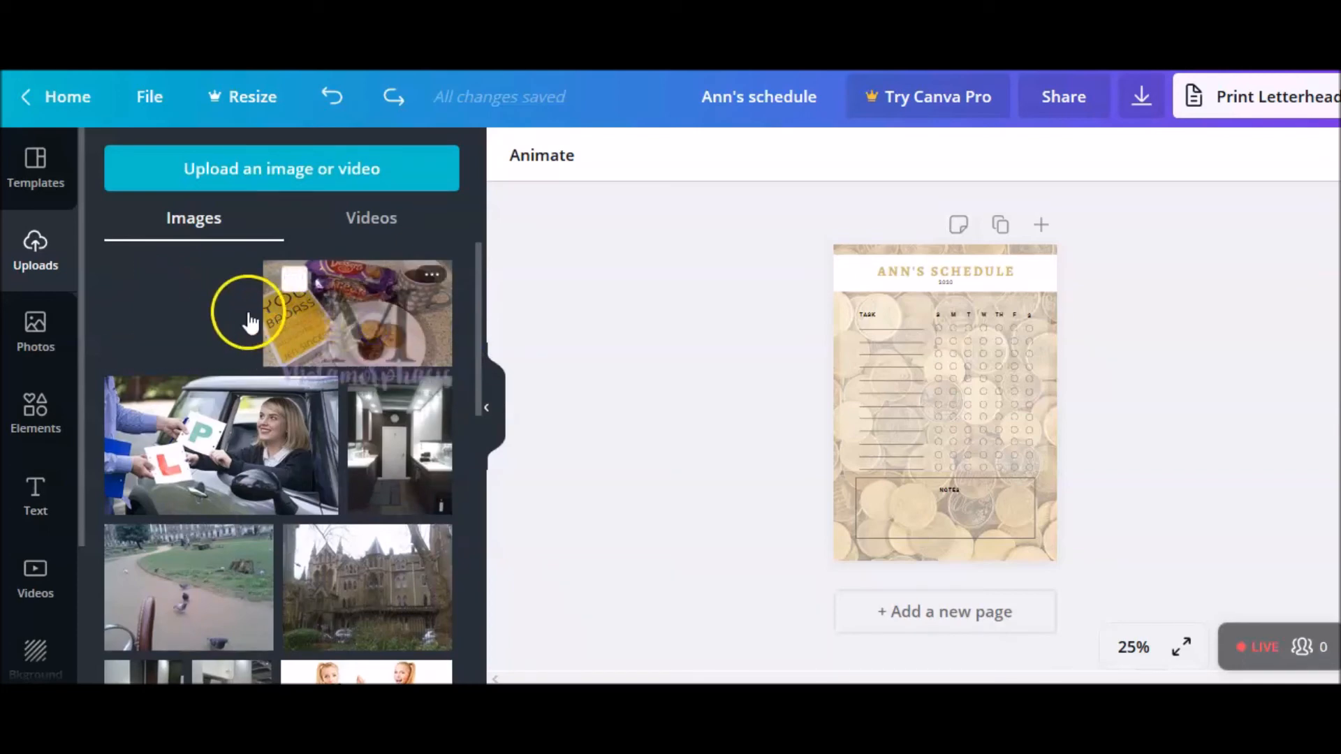
{"action": "left_click_drag", "start_coordinate": [203, 320], "coordinate": [856, 279]}
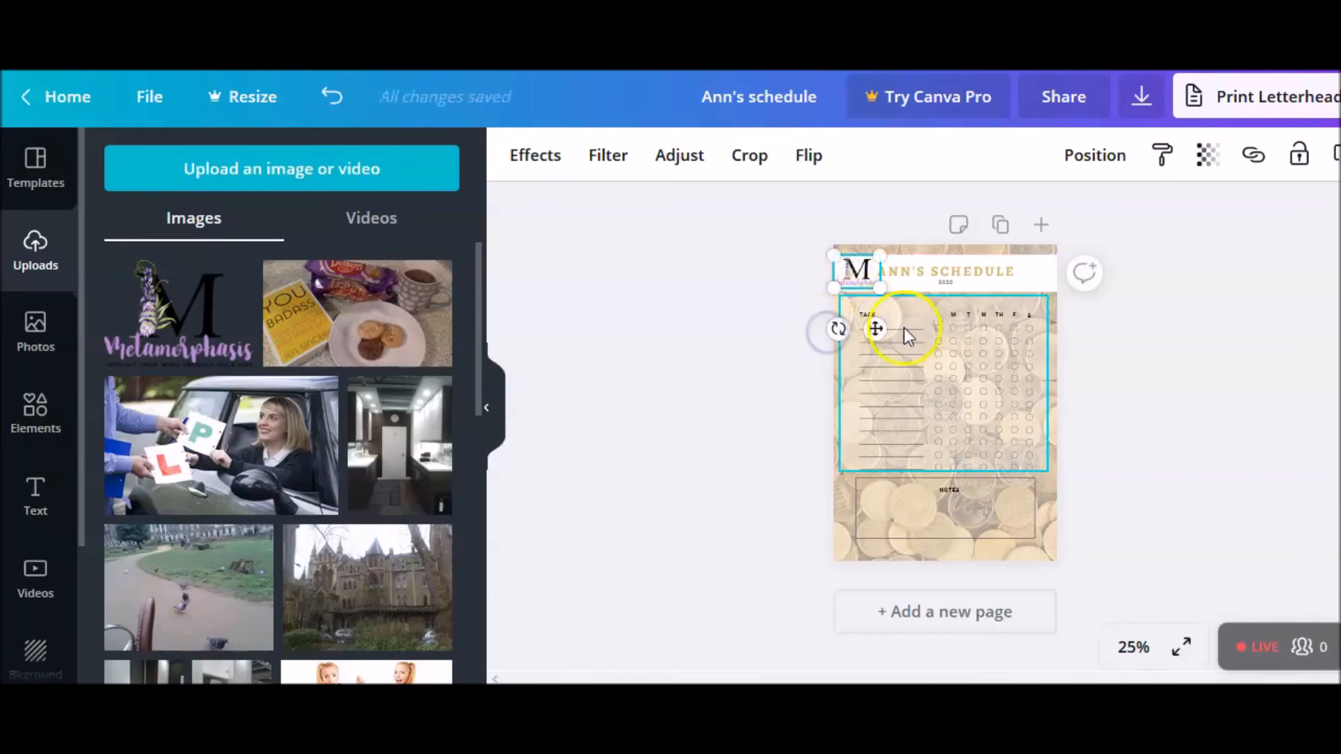
{"action": "left_click", "coordinate": [757, 354]}
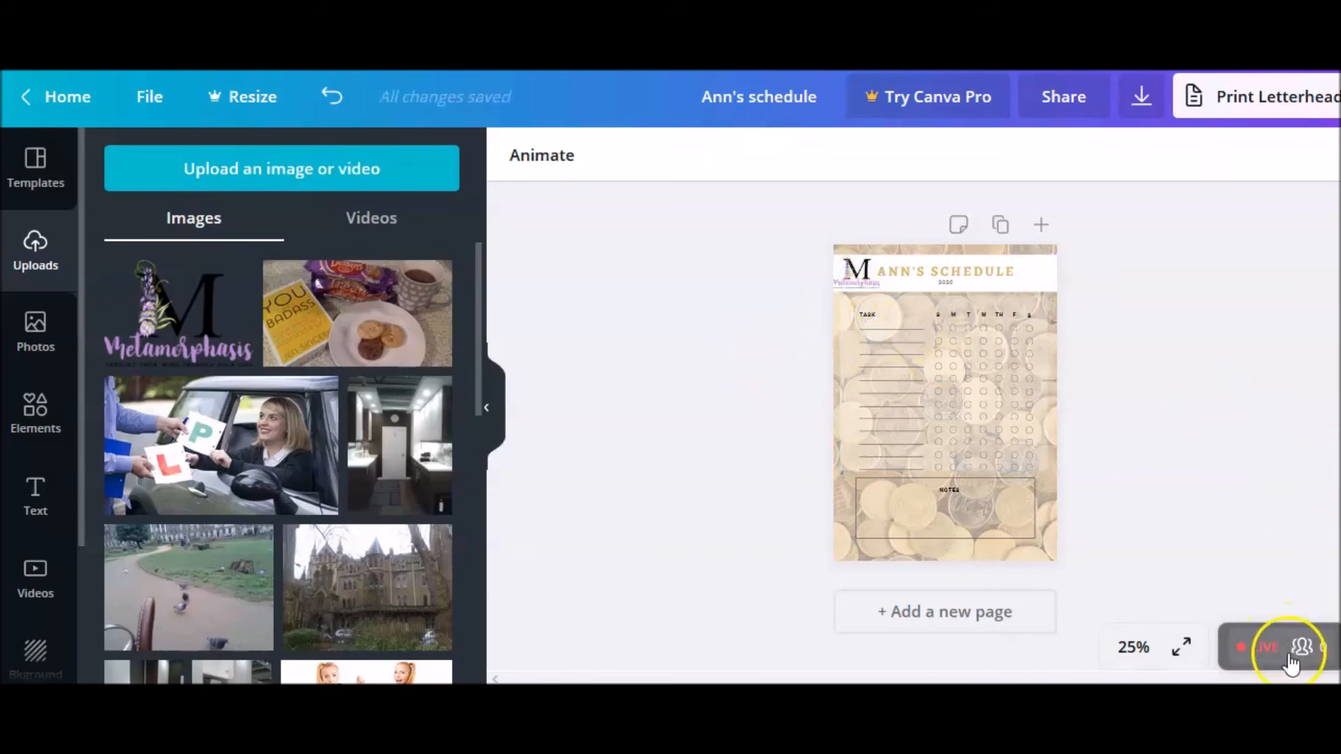
Step: Enlarge the page view to 50% and shrink the Metamorphasis logo slightly from its upper-left corner within the title banner
{"action": "left_click", "coordinate": [1150, 648]}
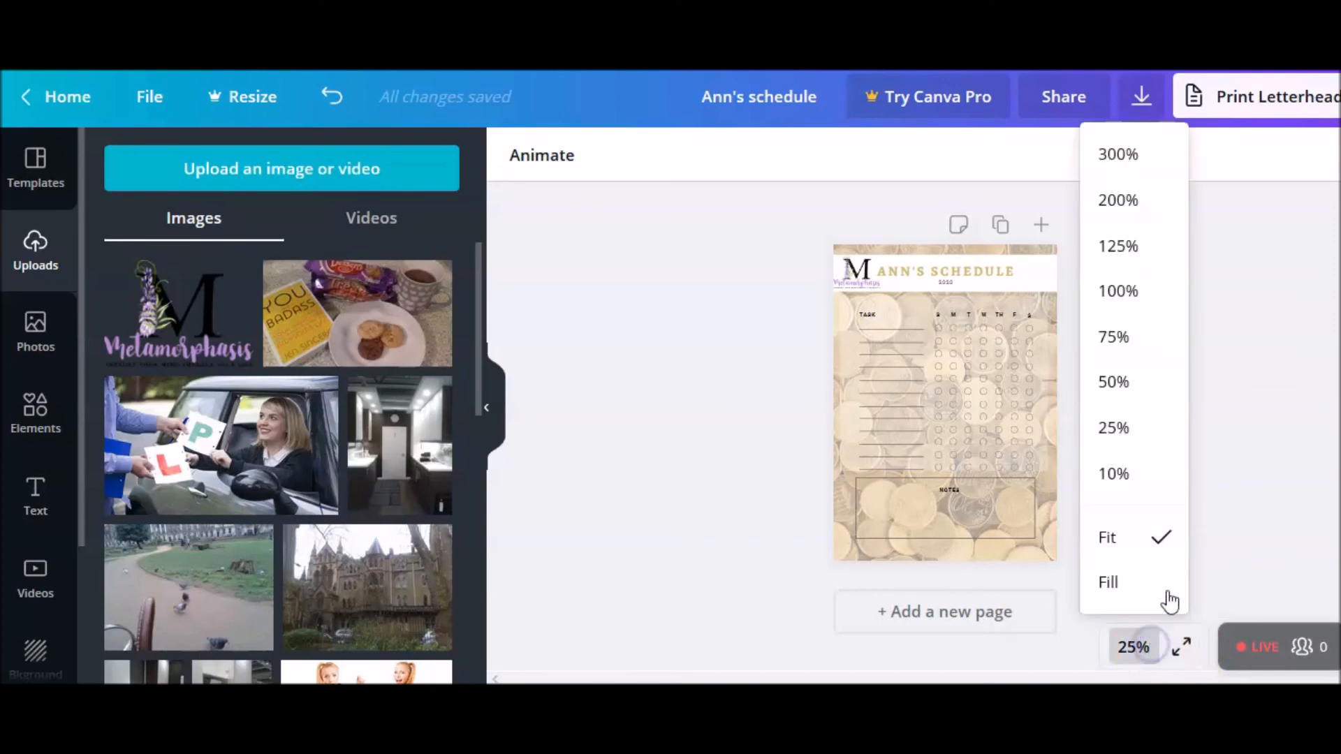
{"action": "left_click", "coordinate": [1136, 385]}
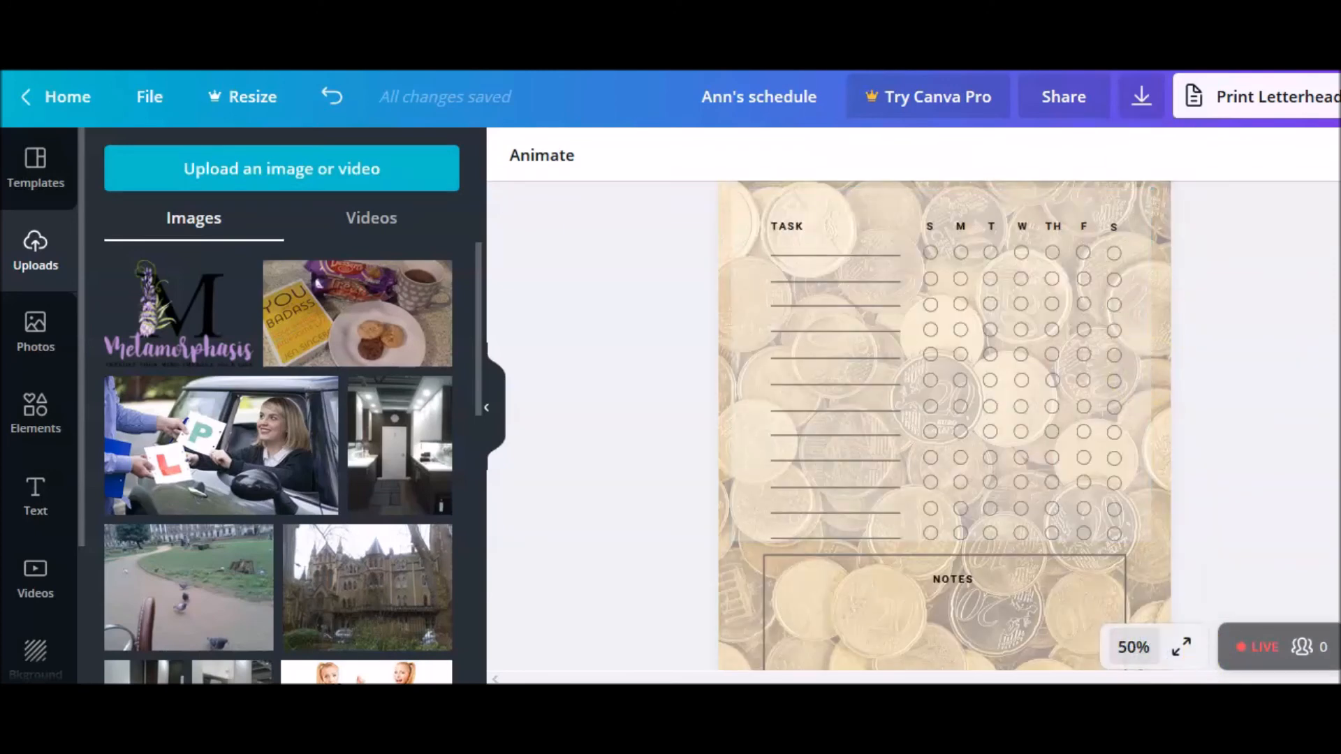
{"action": "scroll", "coordinate": [946, 426], "scroll_direction": "up", "scroll_amount": 3}
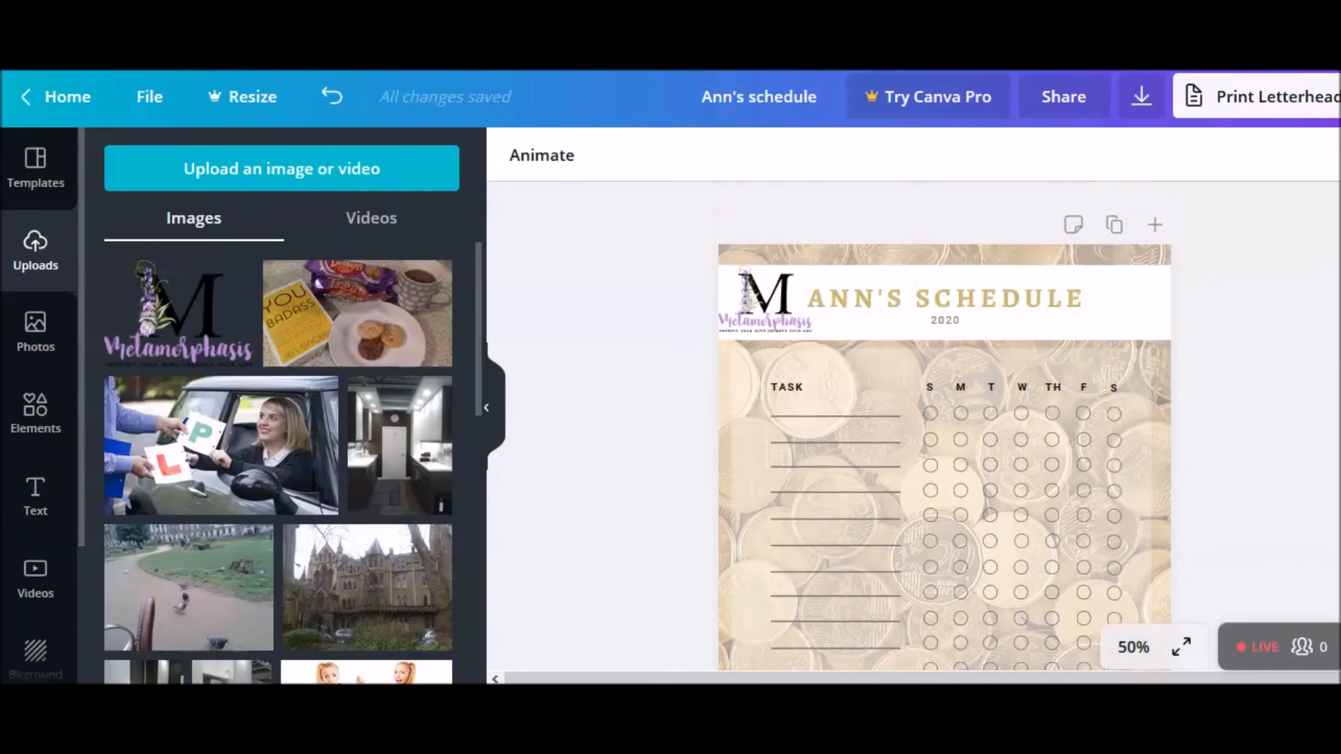
{"action": "left_click", "coordinate": [765, 319]}
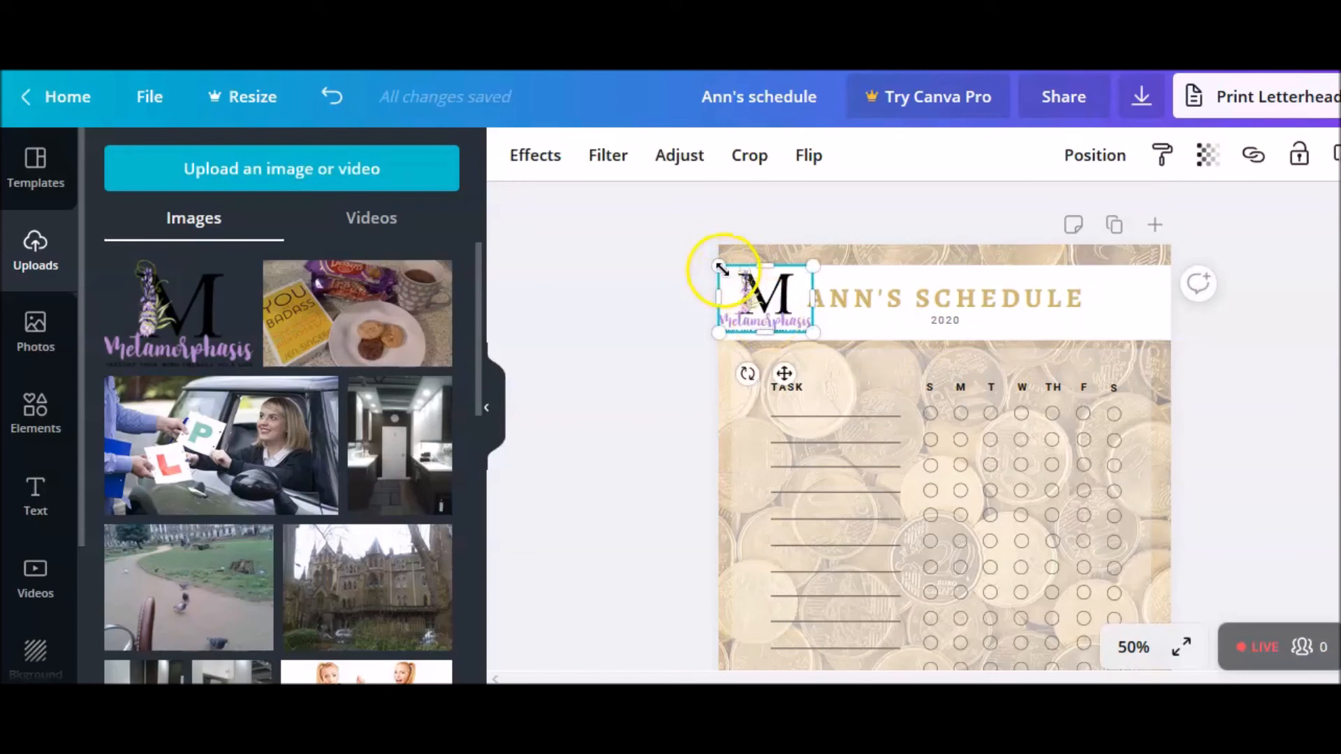
{"action": "left_click_drag", "start_coordinate": [730, 275], "coordinate": [732, 277]}
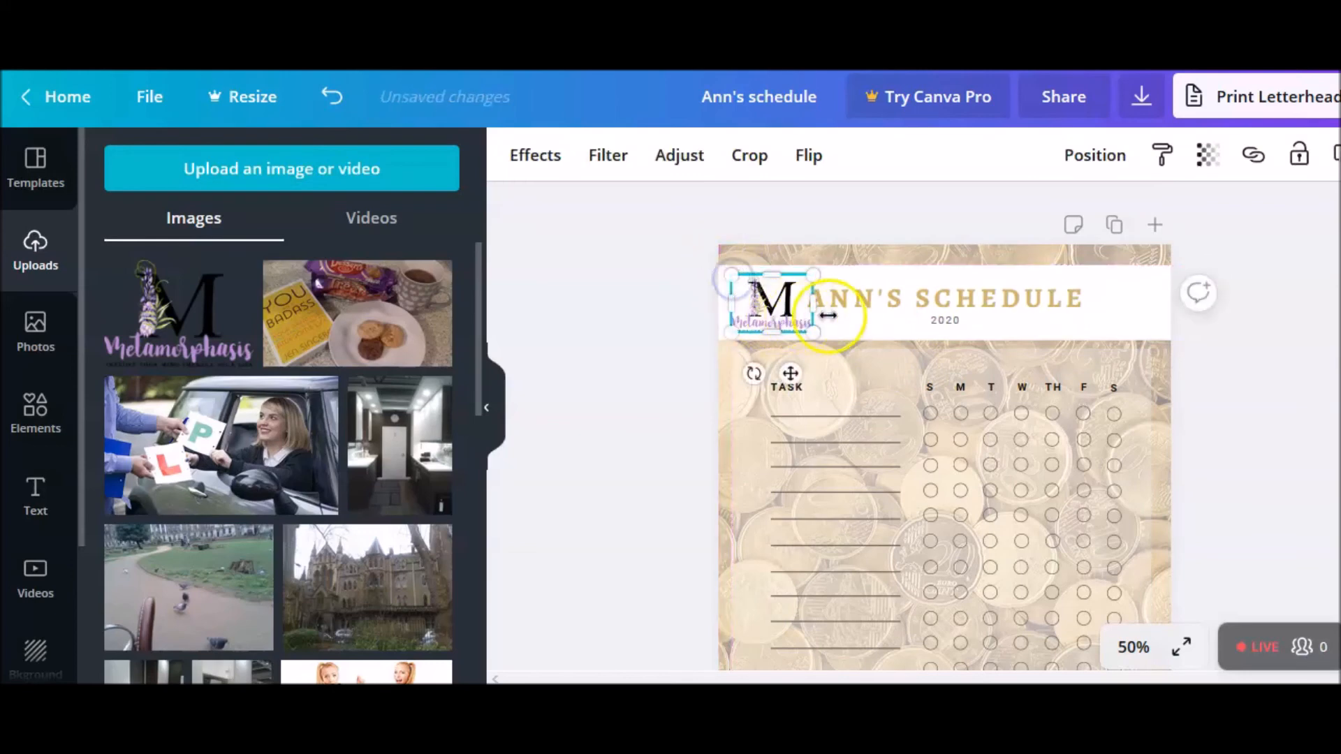
{"action": "left_click", "coordinate": [685, 327]}
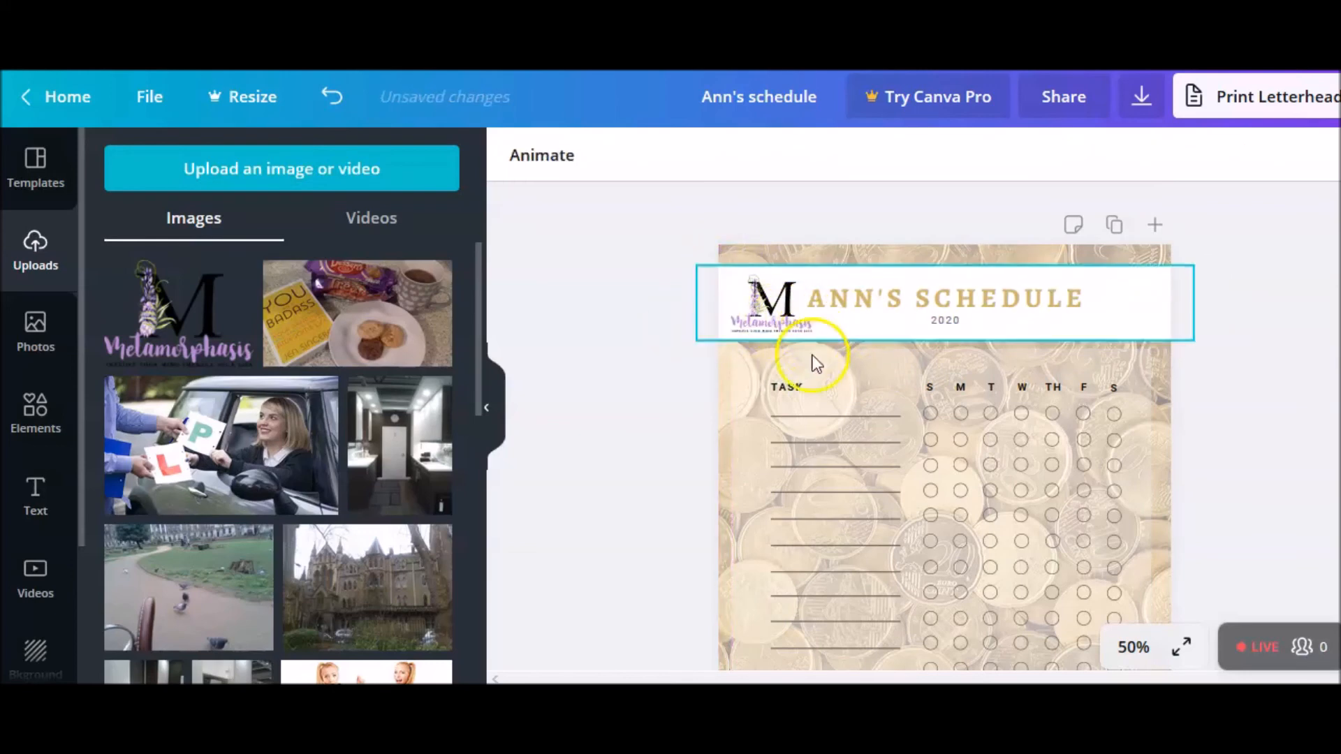
Step: Save the current changes to the schedule design
{"action": "left_click", "coordinate": [1141, 101]}
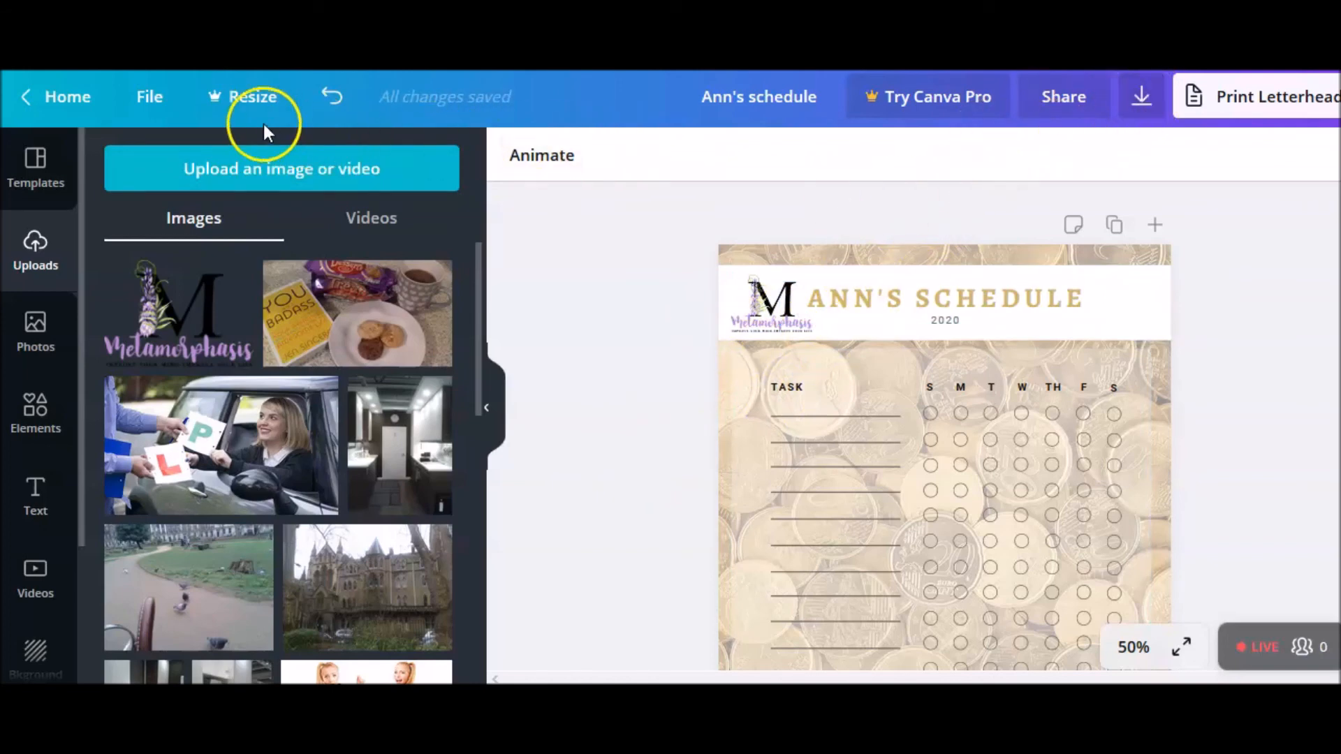
{"action": "left_click", "coordinate": [148, 101]}
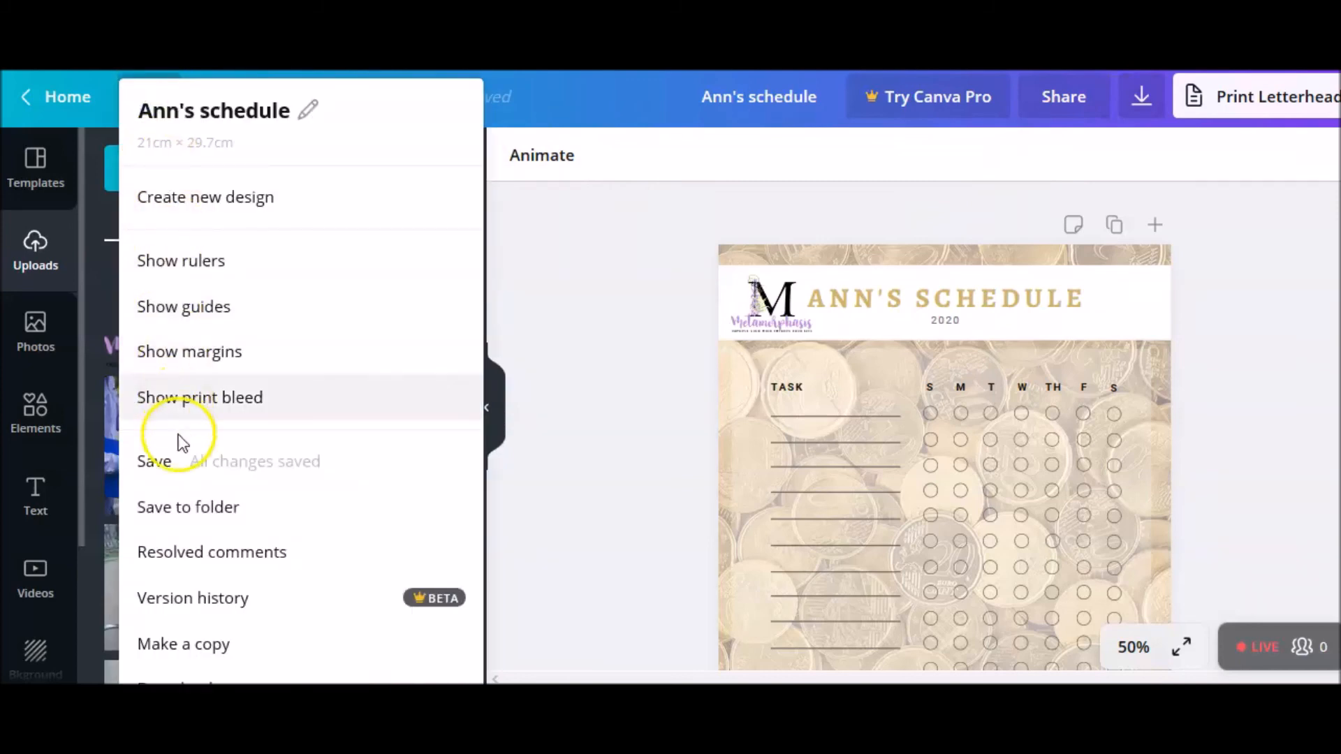
{"action": "left_click", "coordinate": [209, 464]}
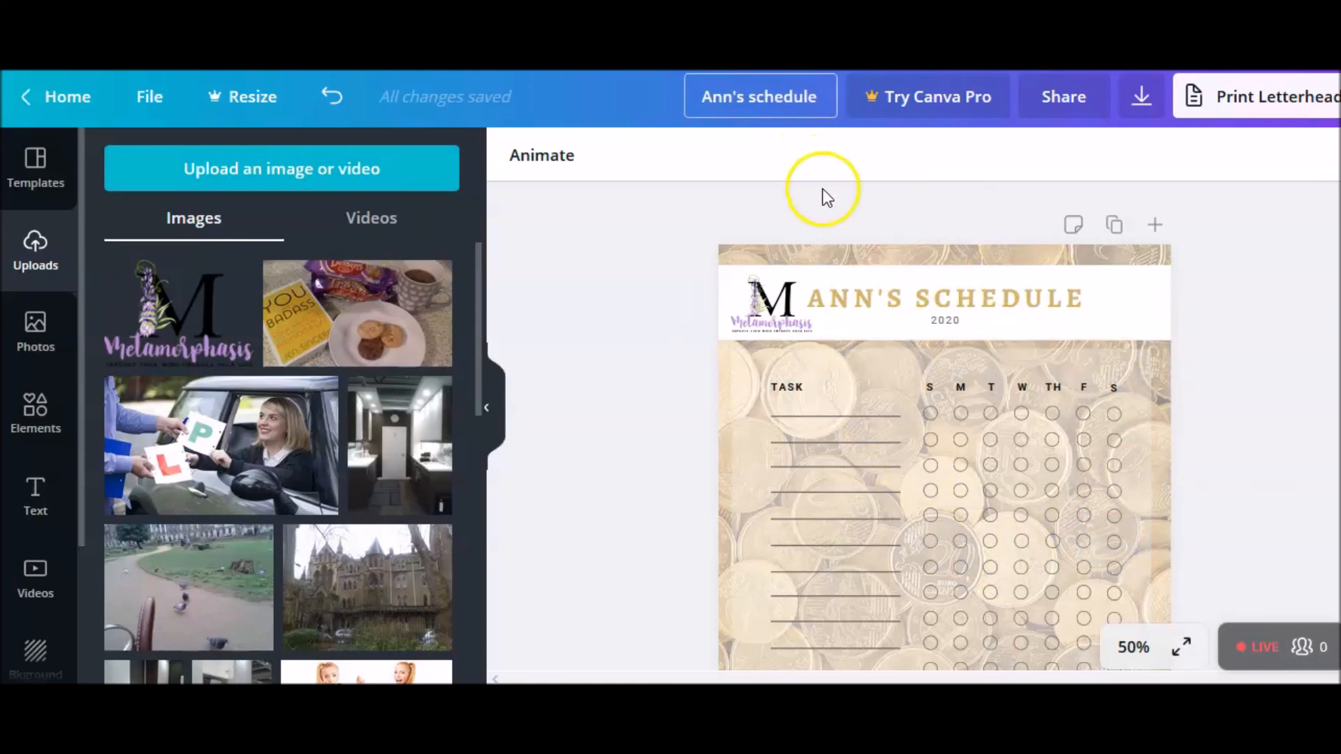
Step: Check the download file type options for the schedule, and view the available design templates
{"action": "left_click", "coordinate": [1141, 97]}
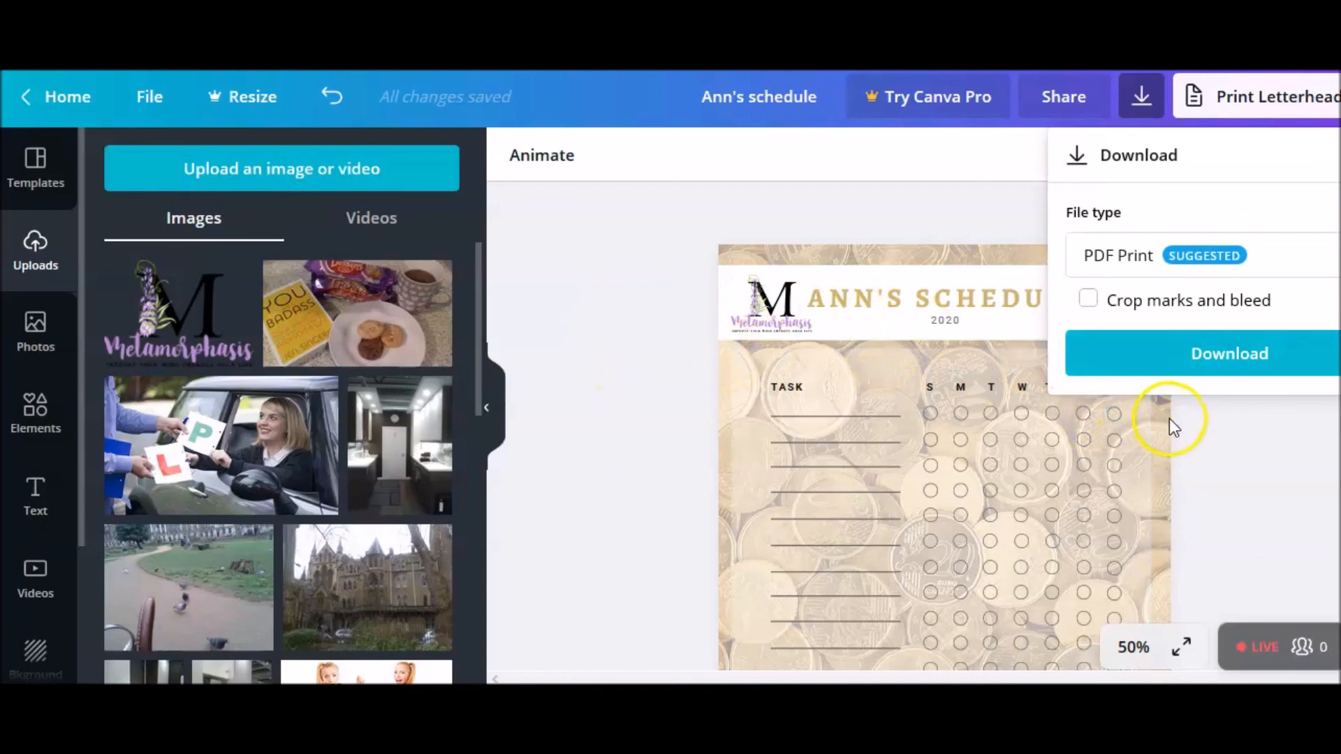
{"action": "left_click", "coordinate": [672, 382]}
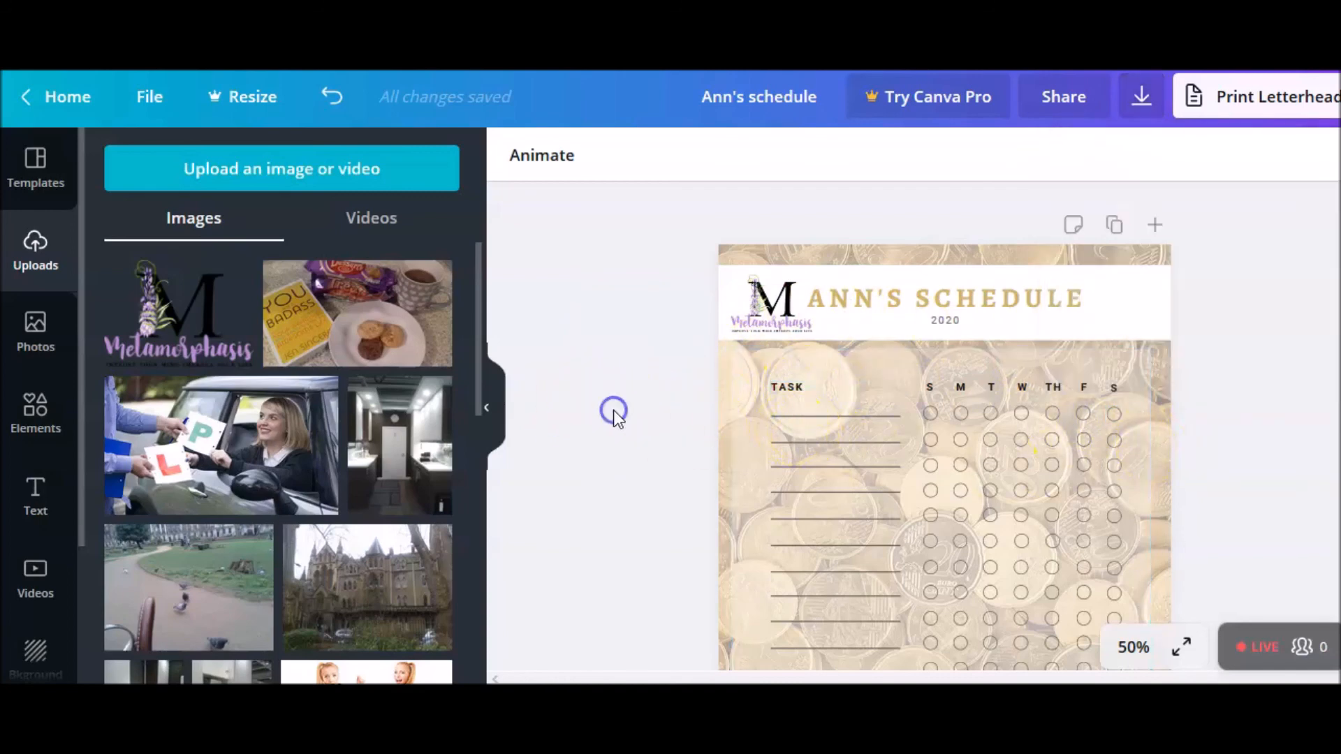
{"action": "left_click", "coordinate": [39, 171]}
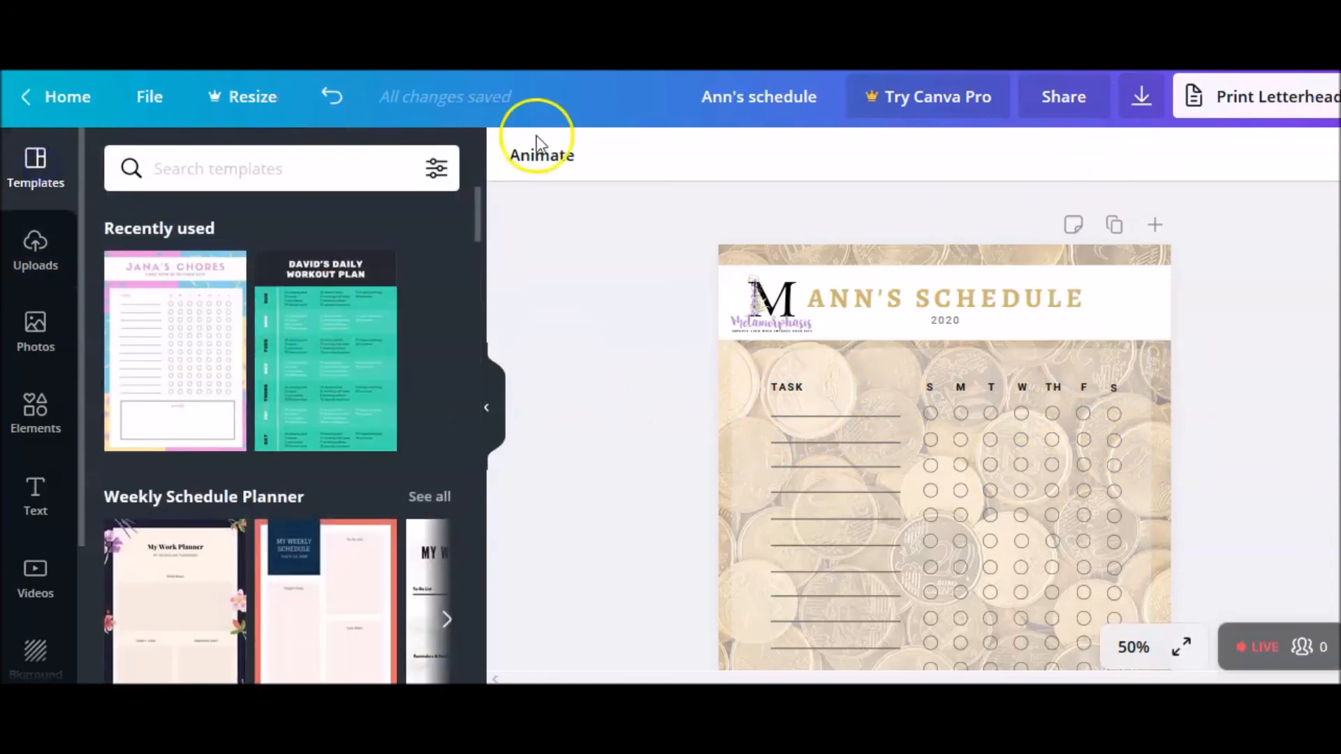